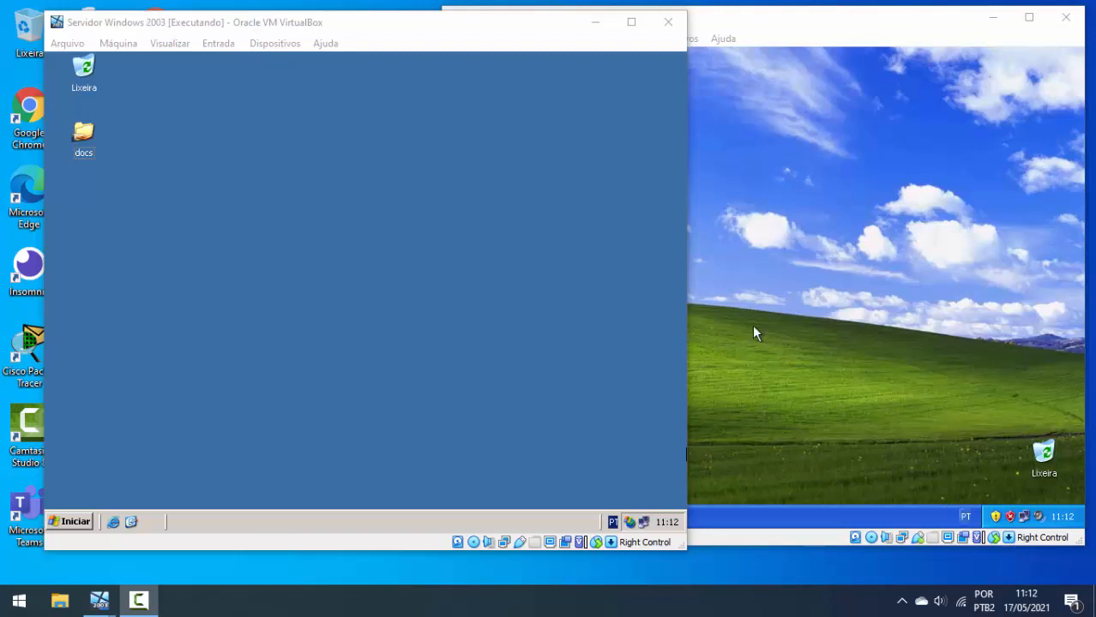
Open the Windows Components wizard through Add or Remove Programs on the Windows 2003 server
drag(408, 29, 385, 27)
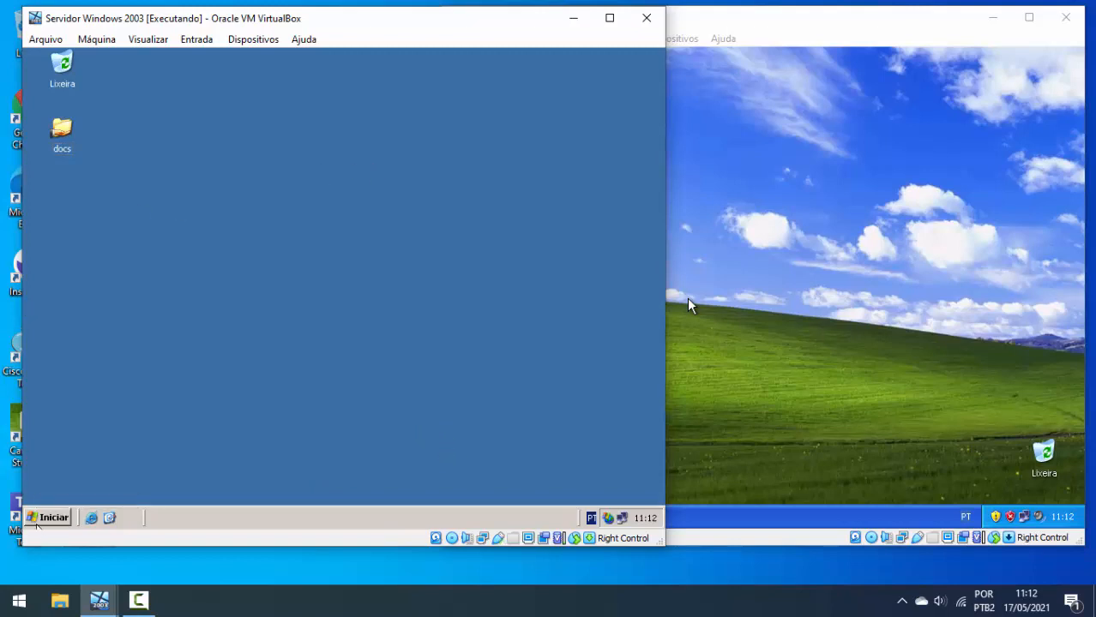
click(39, 520)
click(486, 253)
click(39, 519)
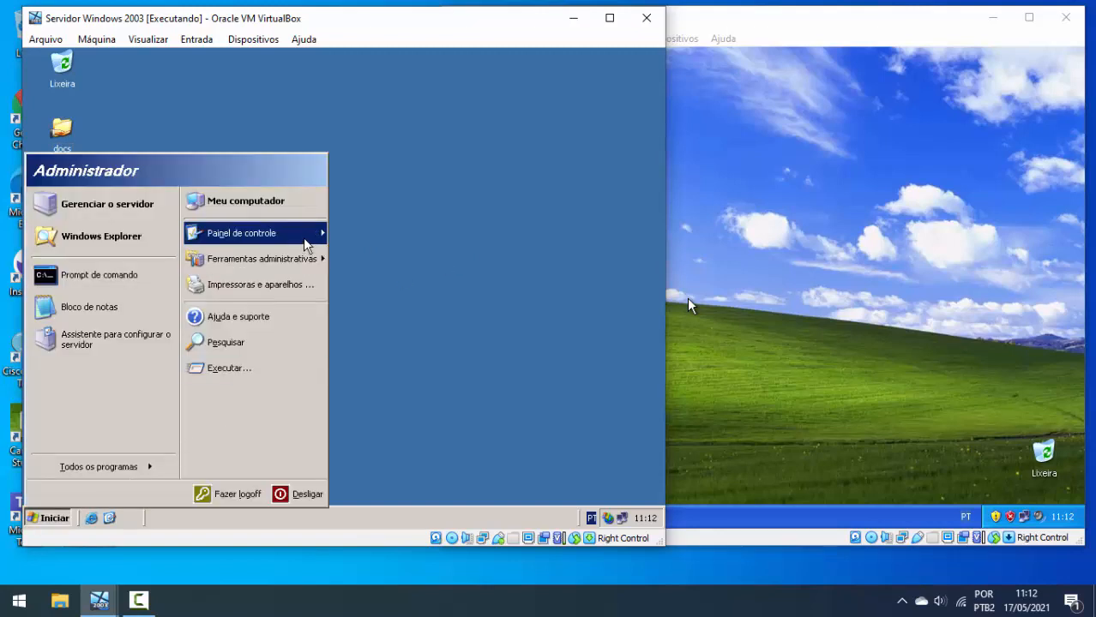
mouse_move(306, 241)
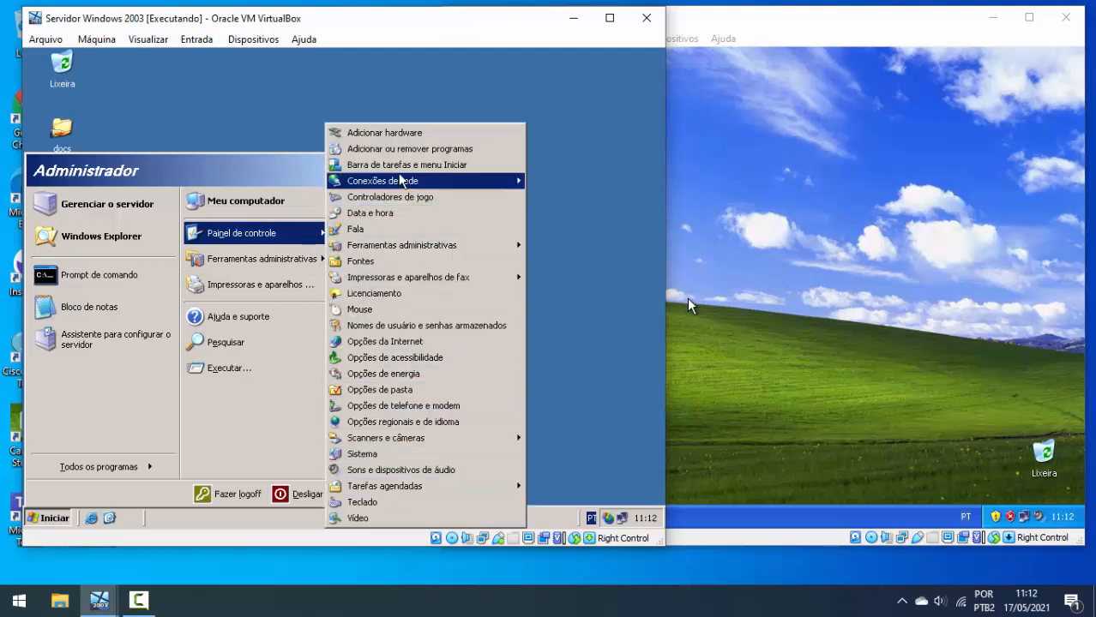
mouse_move(401, 186)
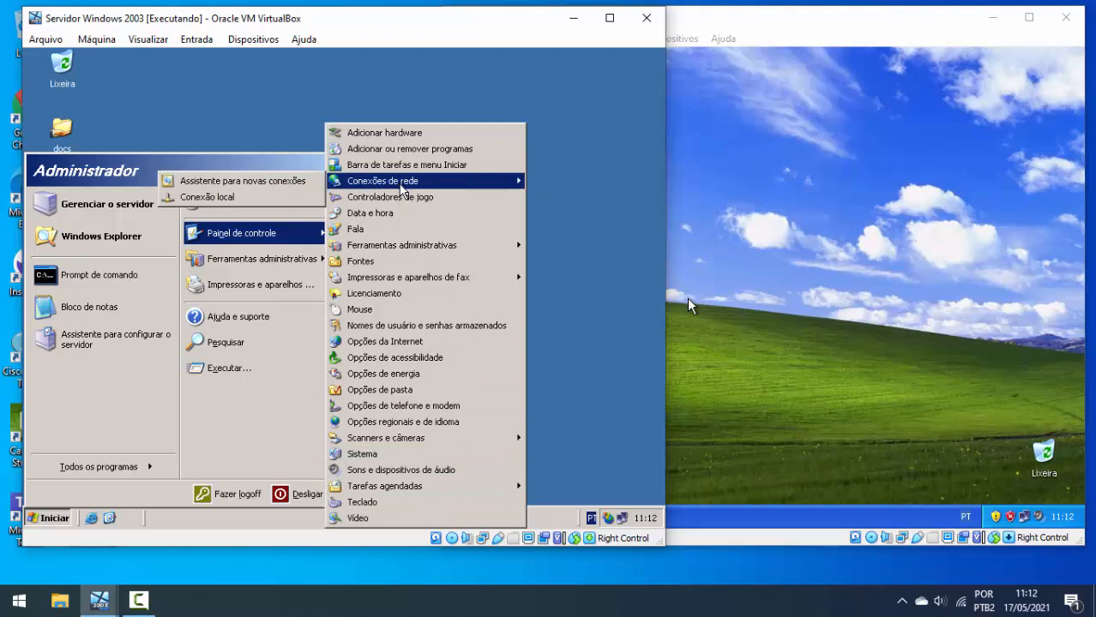
mouse_move(286, 262)
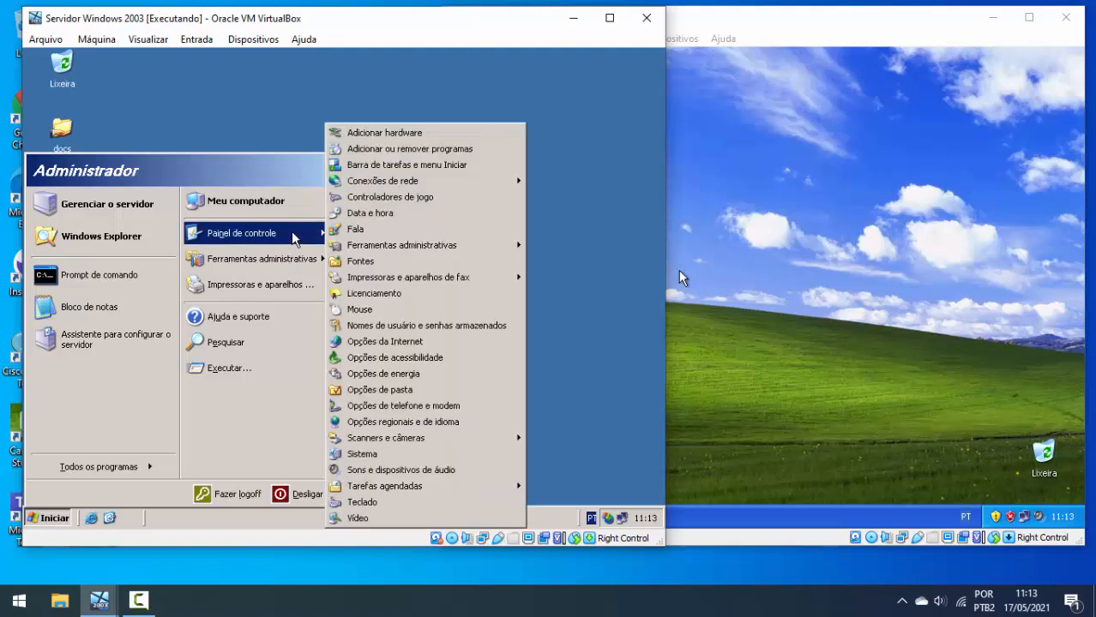
click(413, 152)
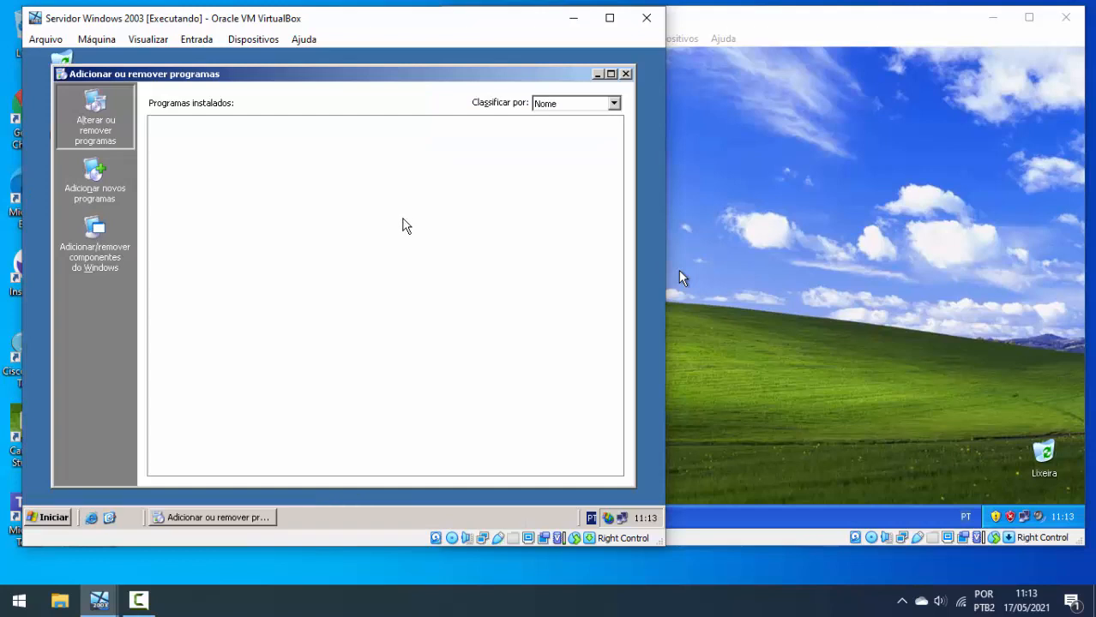
click(114, 264)
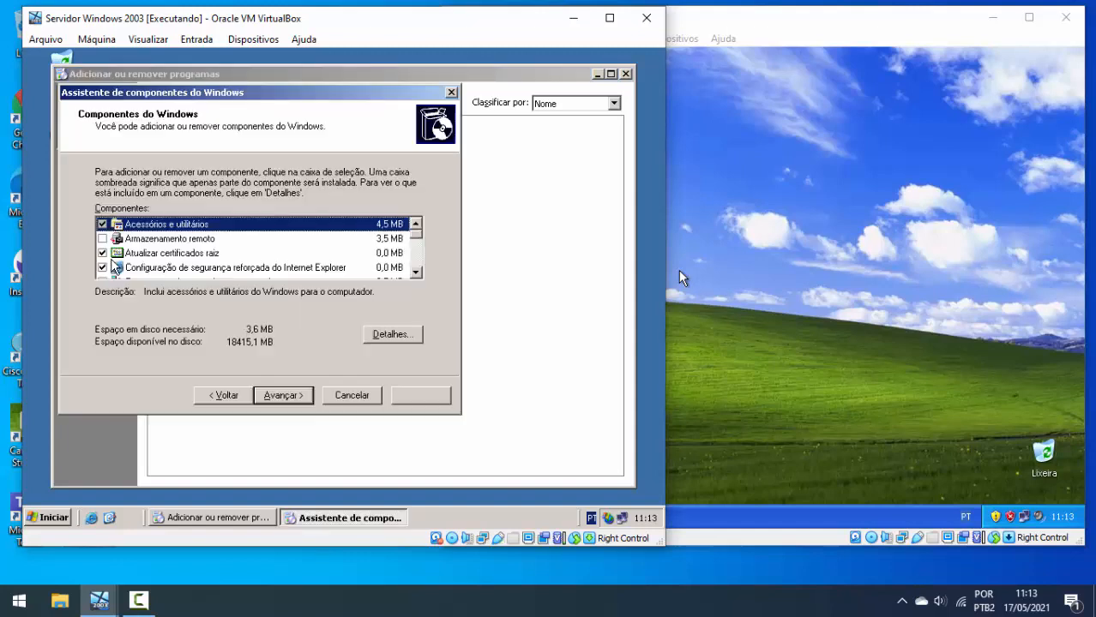
Look through the list of available Windows components to see which services can be installed
scroll(311, 276, down, 2)
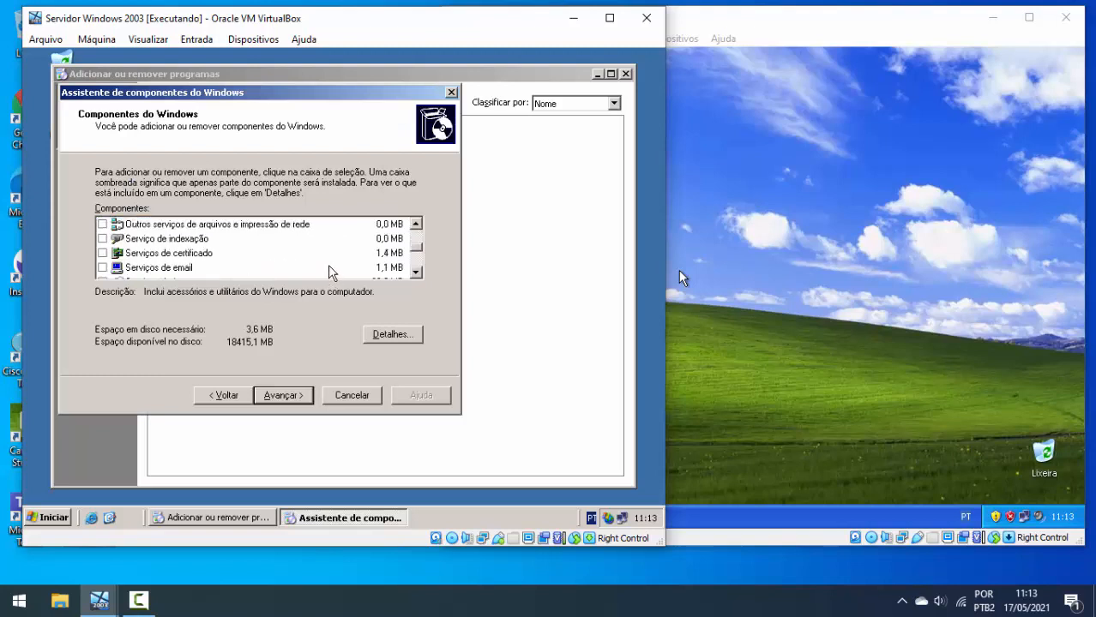
scroll(326, 272, down, 1)
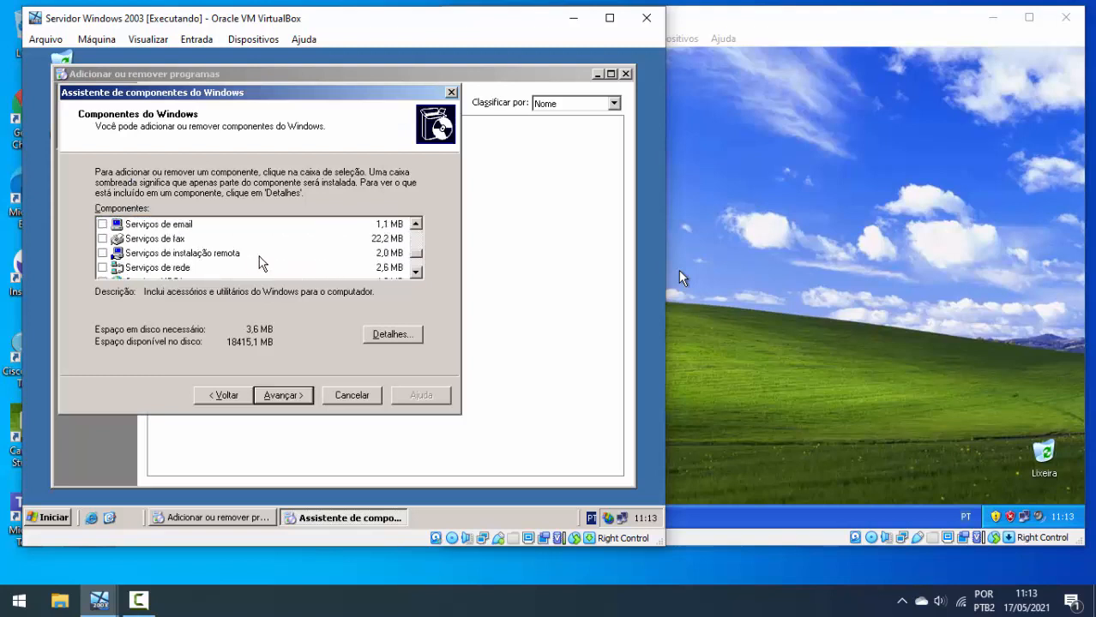
scroll(266, 265, up, 1)
scroll(262, 263, up, 1)
scroll(262, 258, down, 1)
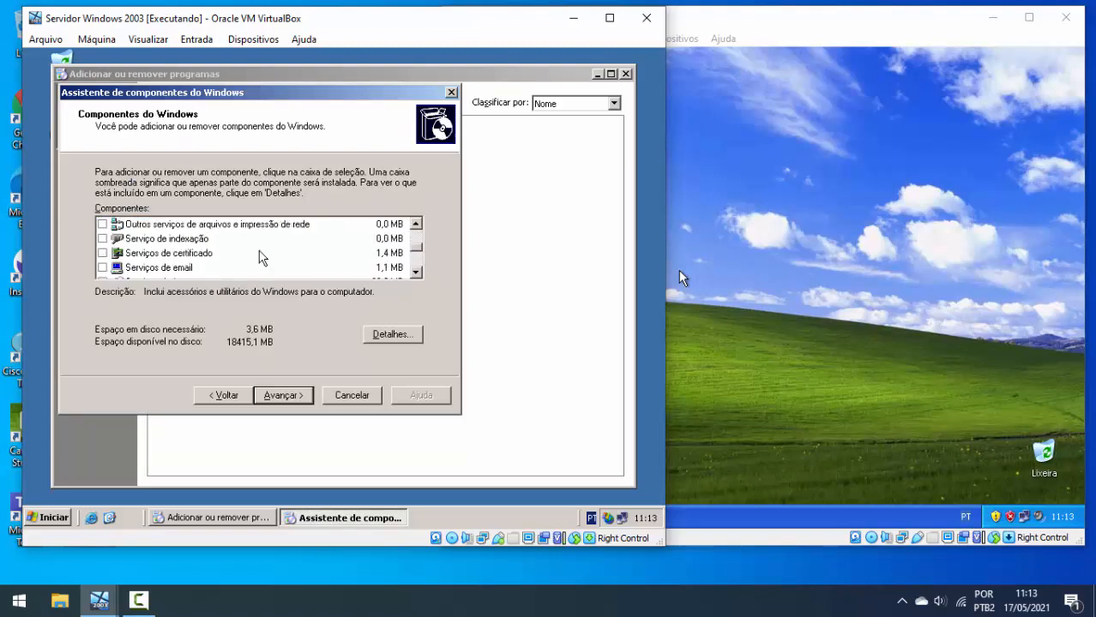
scroll(261, 262, down, 1)
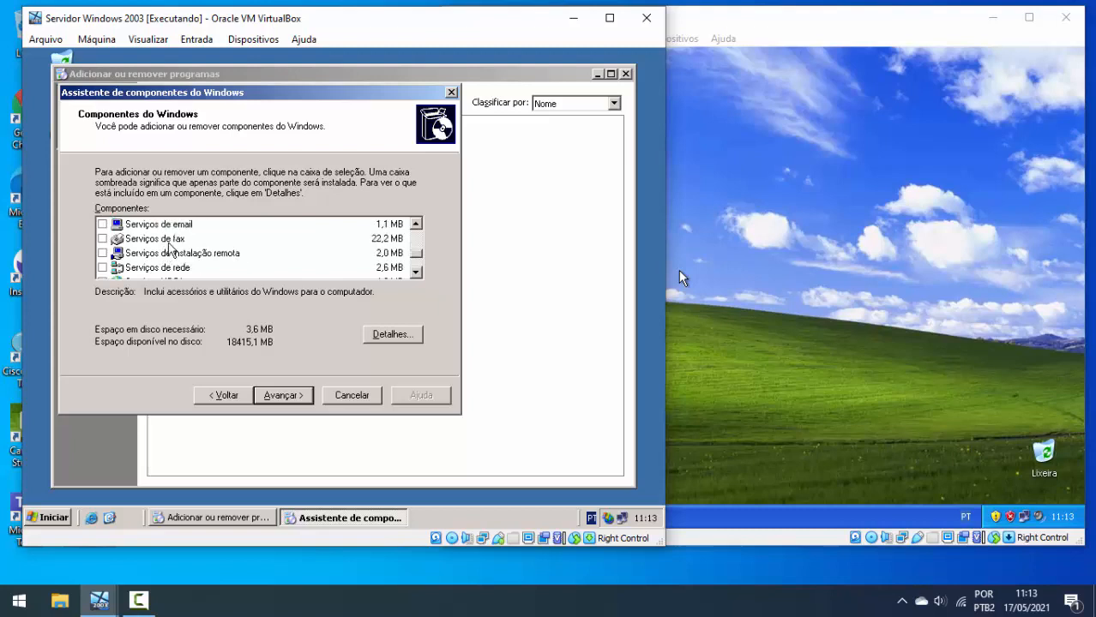
scroll(205, 257, down, 1)
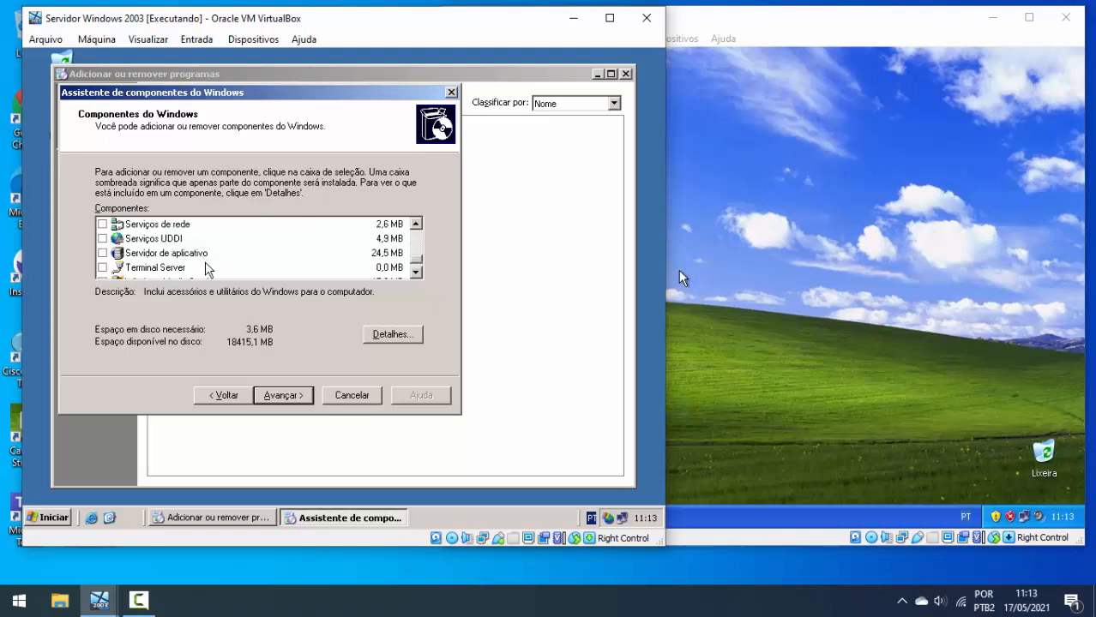
scroll(209, 267, down, 1)
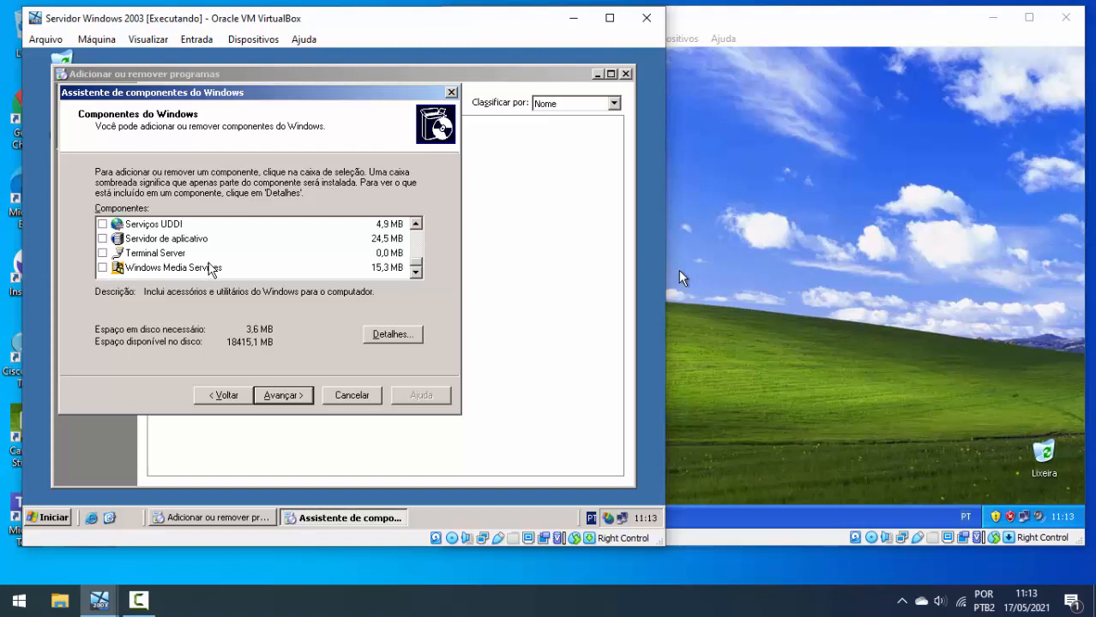
scroll(211, 270, up, 1)
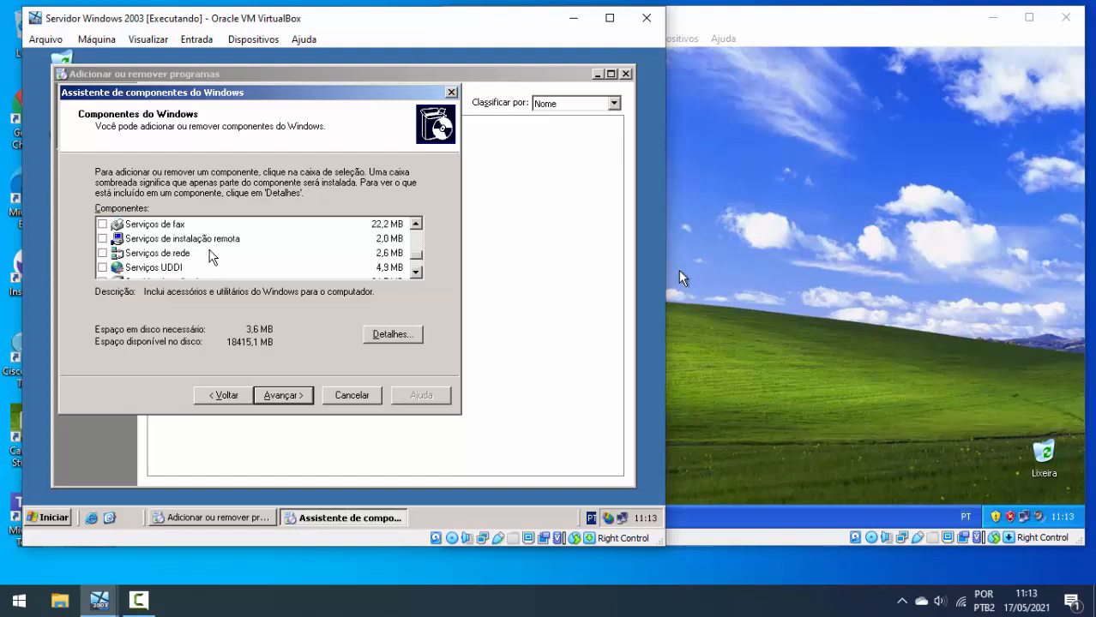
scroll(212, 257, up, 1)
scroll(212, 257, up, 3)
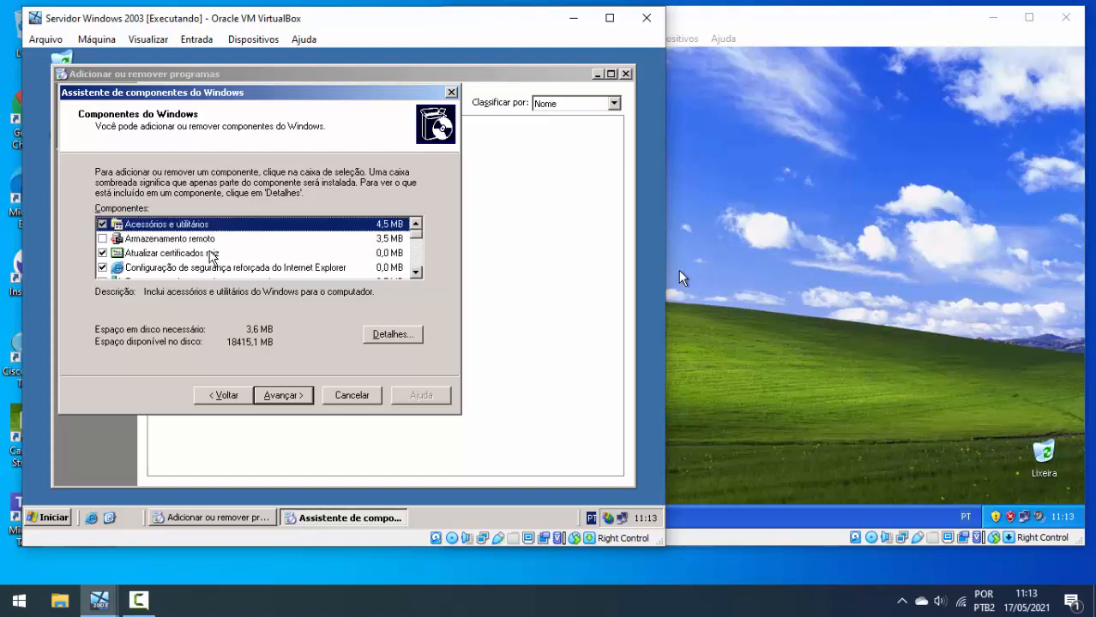
Select the DHCP subcomponent (Protocolo de configuração dinâmica de hosts) within Serviços de rede for installation
scroll(214, 257, down, 1)
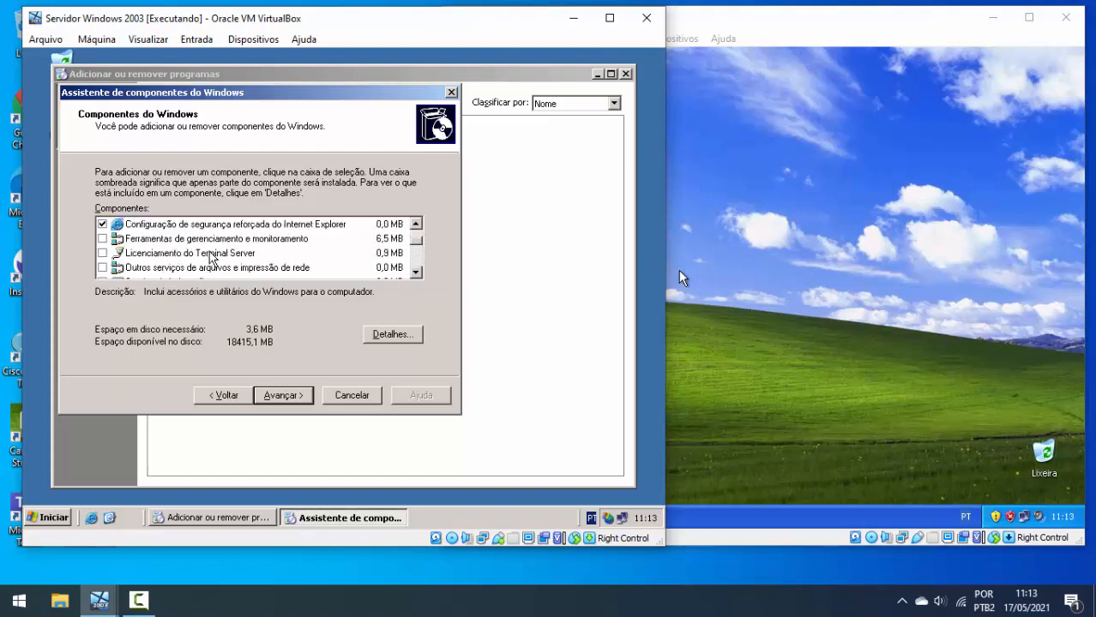
click(416, 273)
click(416, 272)
click(416, 272)
click(416, 272)
click(416, 273)
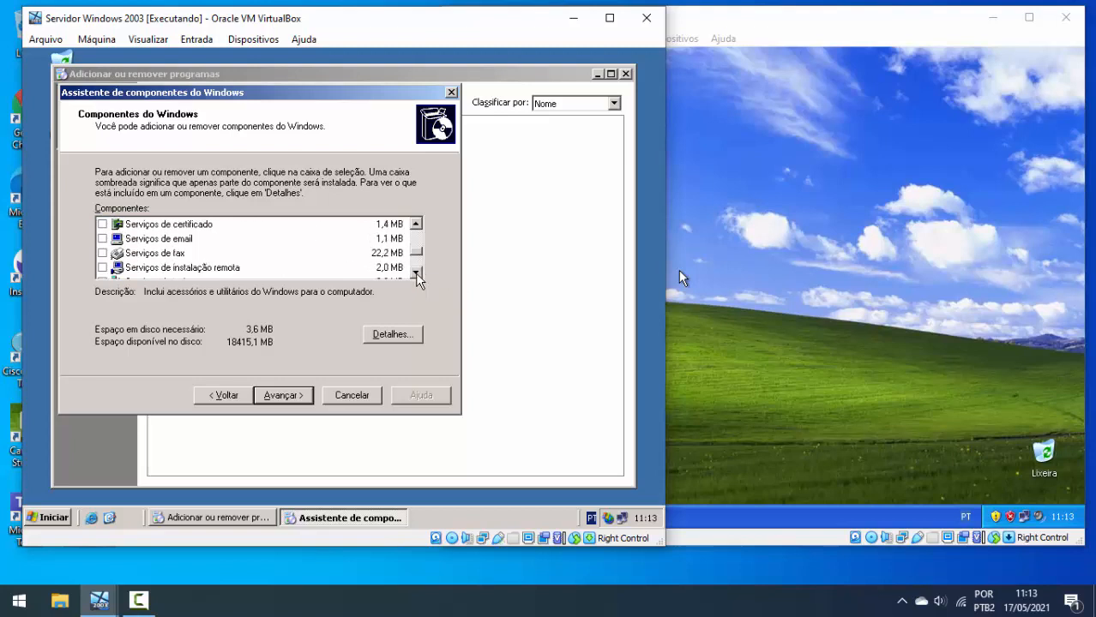
click(416, 273)
click(416, 273)
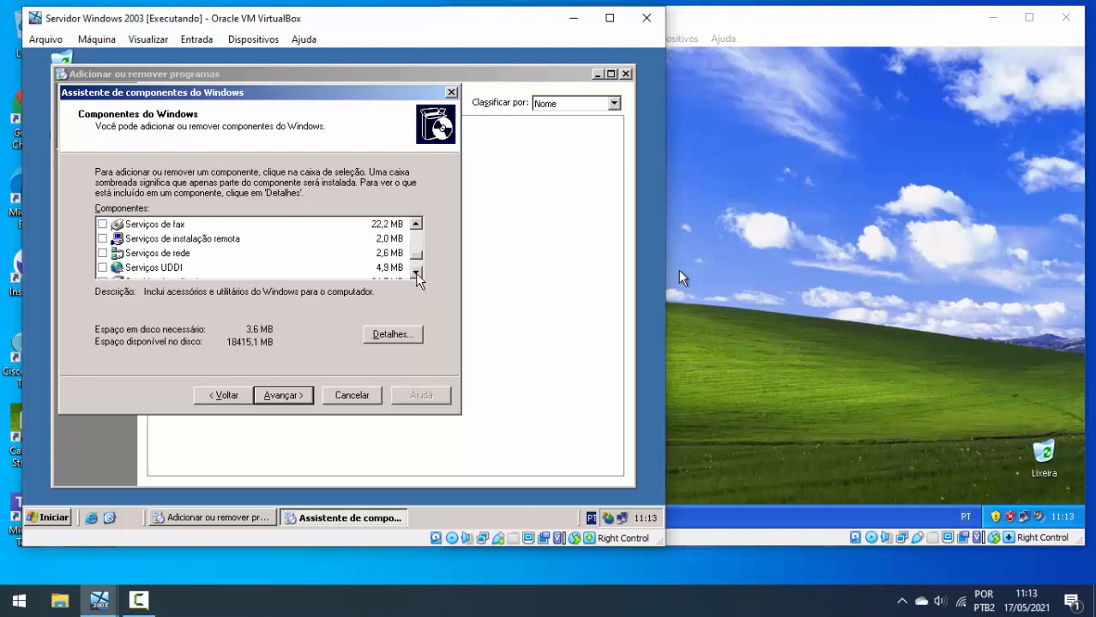
click(167, 255)
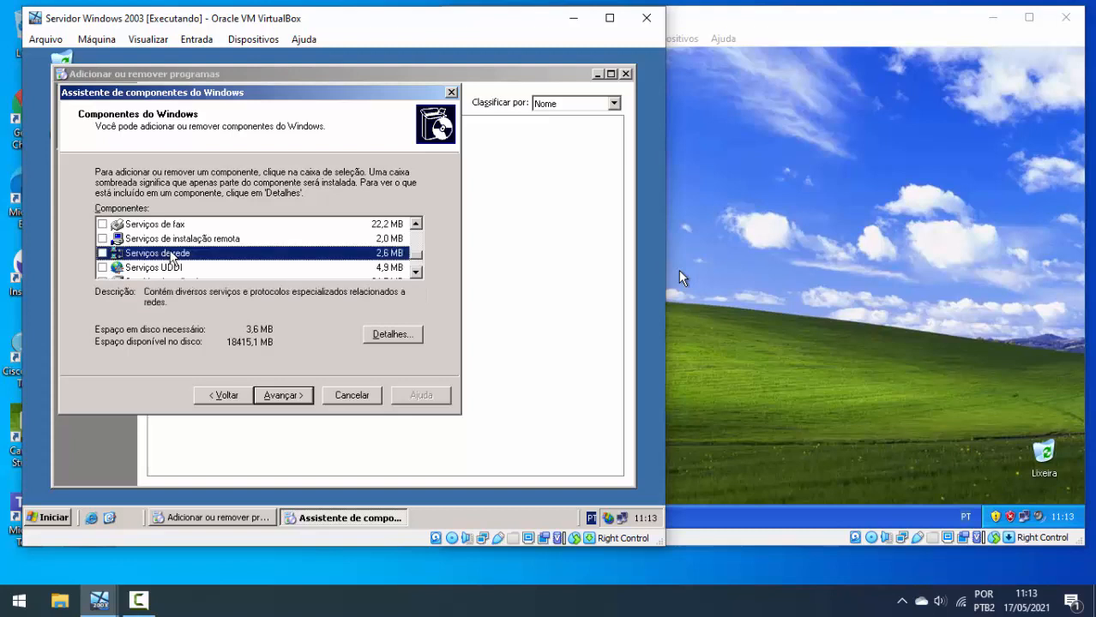
double_click(171, 256)
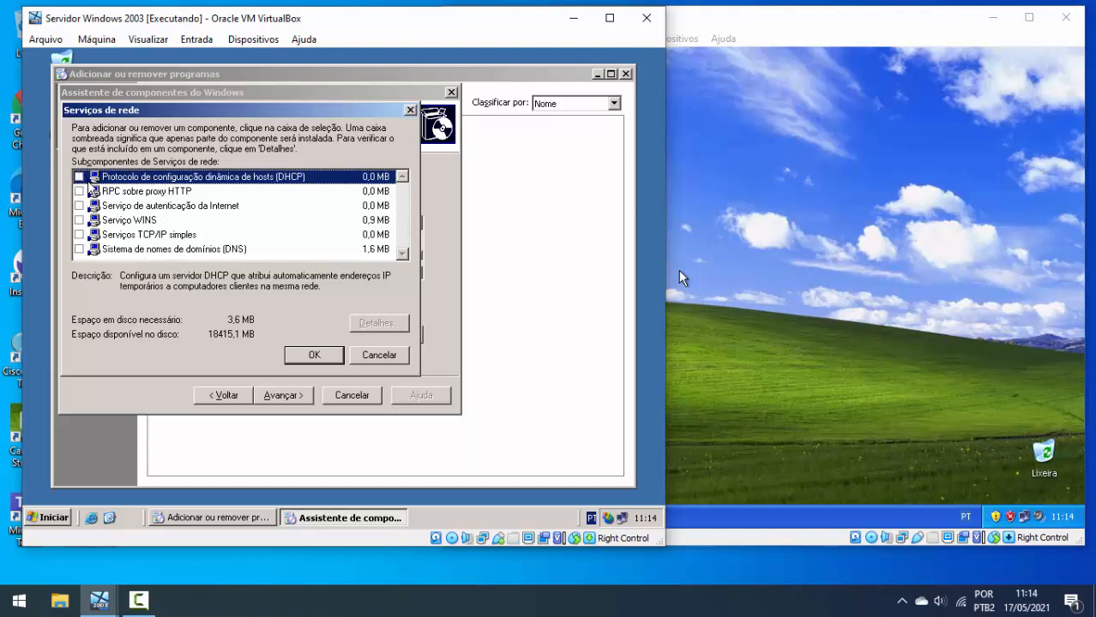
click(79, 177)
click(323, 355)
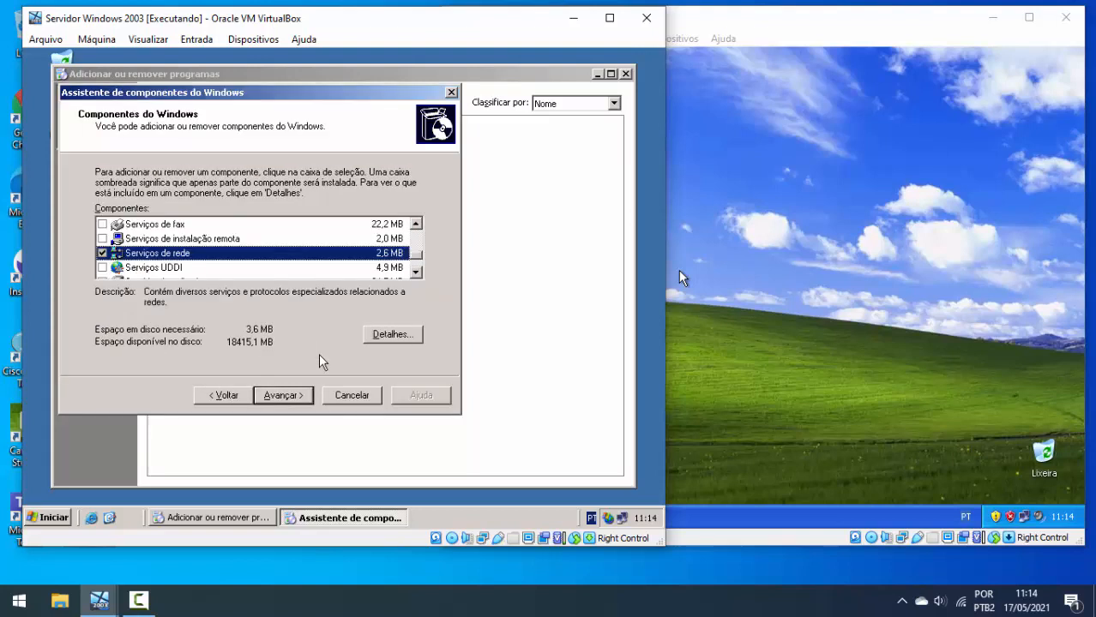
Install the selected component, finish the components wizard and close Add or Remove Programs
click(294, 400)
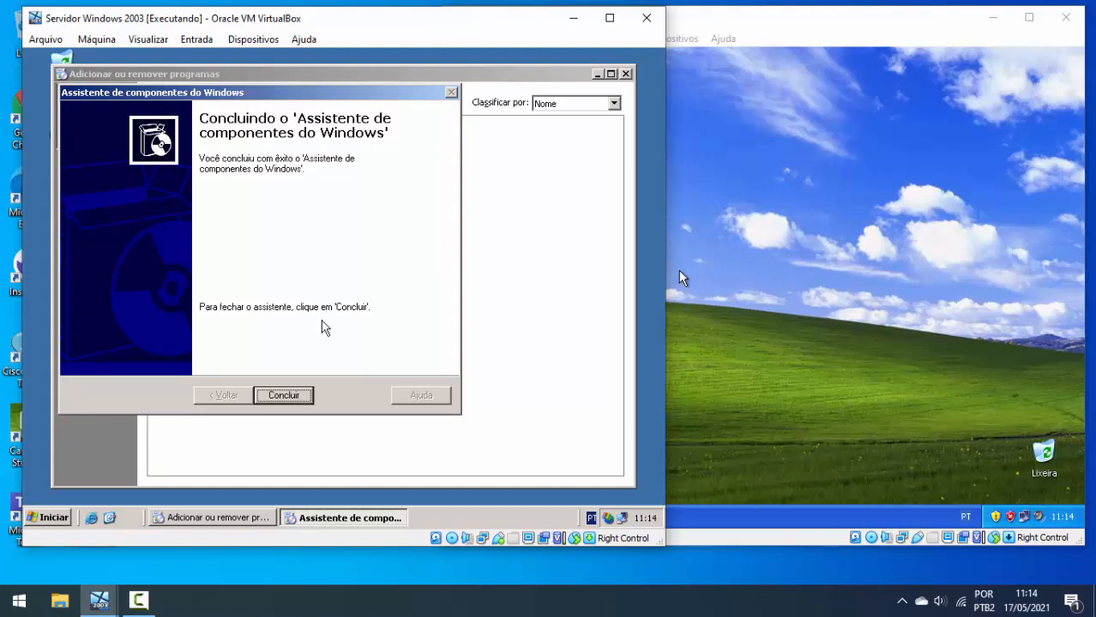
click(284, 395)
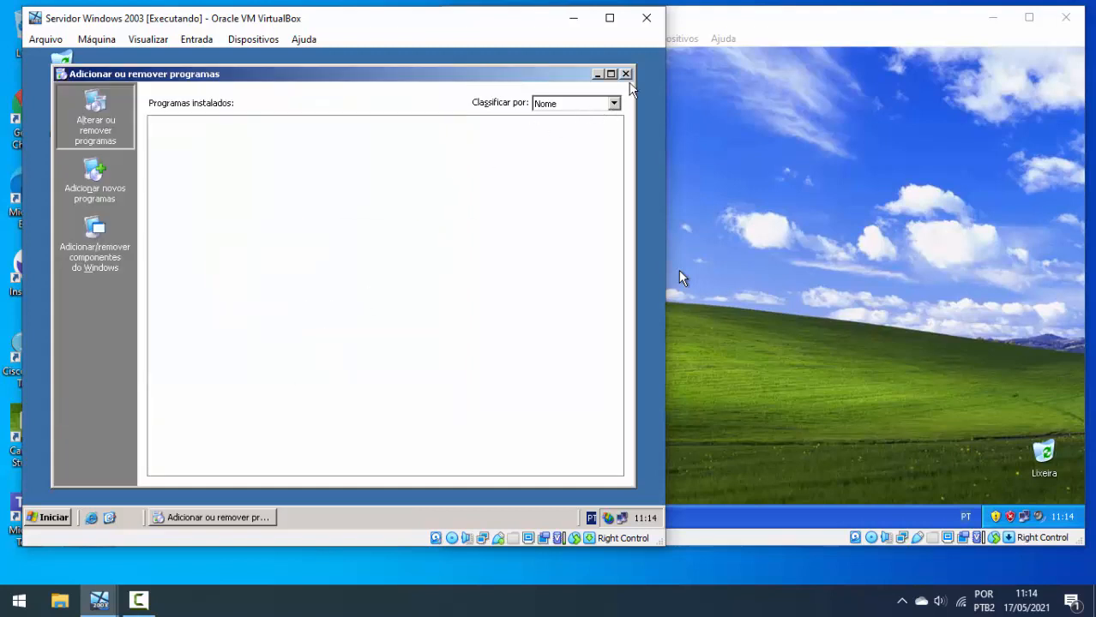
click(626, 73)
Open the DHCP console from the administrative tools and expand the servidorteste server
click(28, 518)
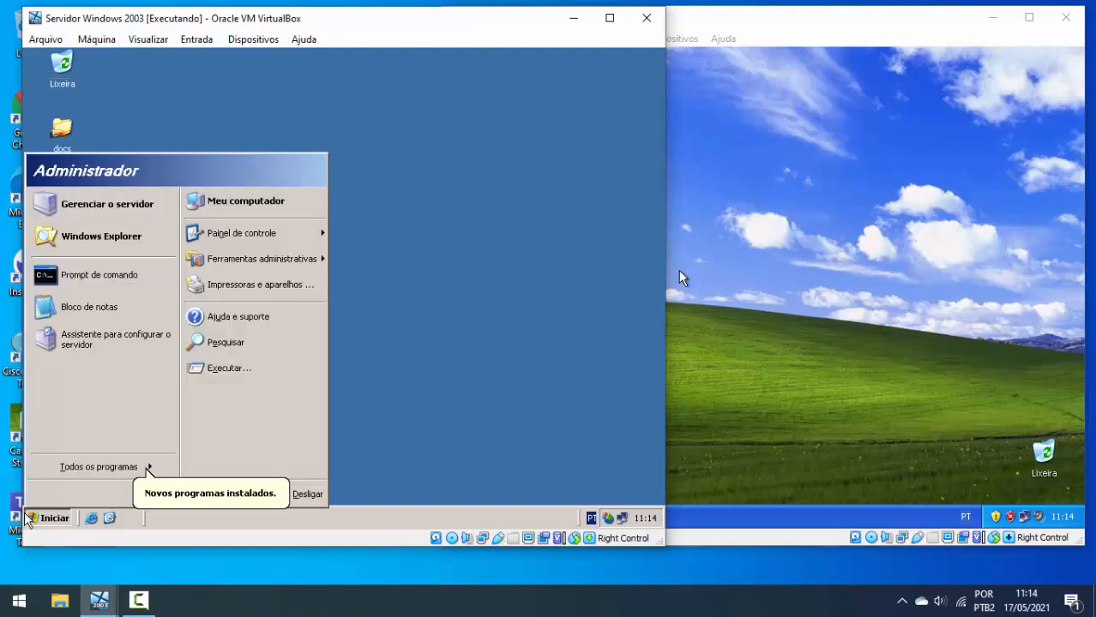
mouse_move(107, 471)
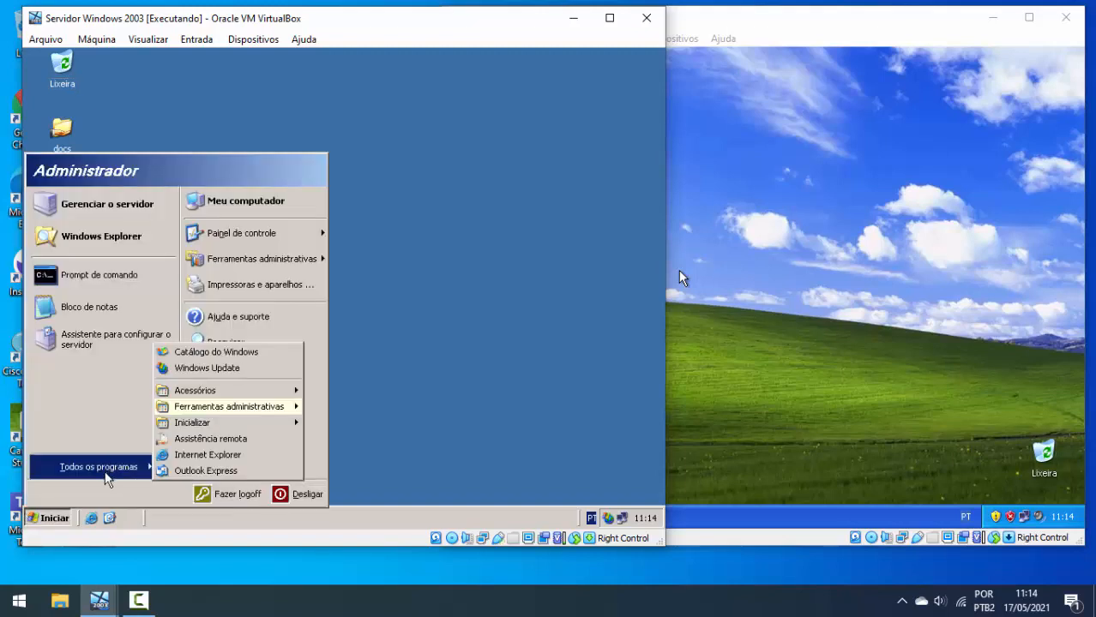
mouse_move(207, 405)
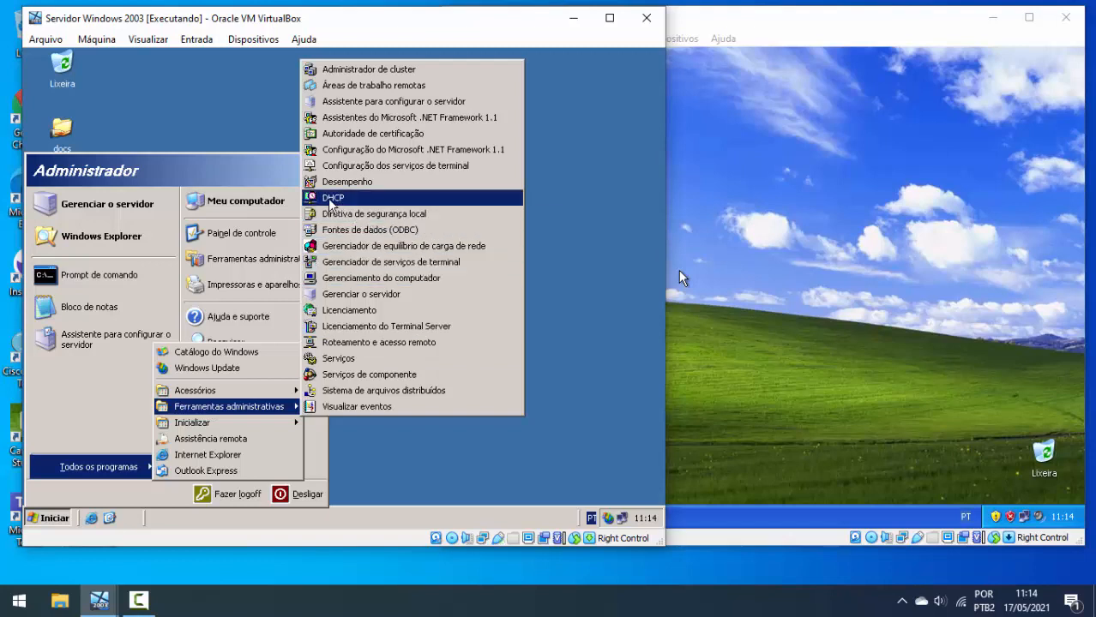
click(331, 199)
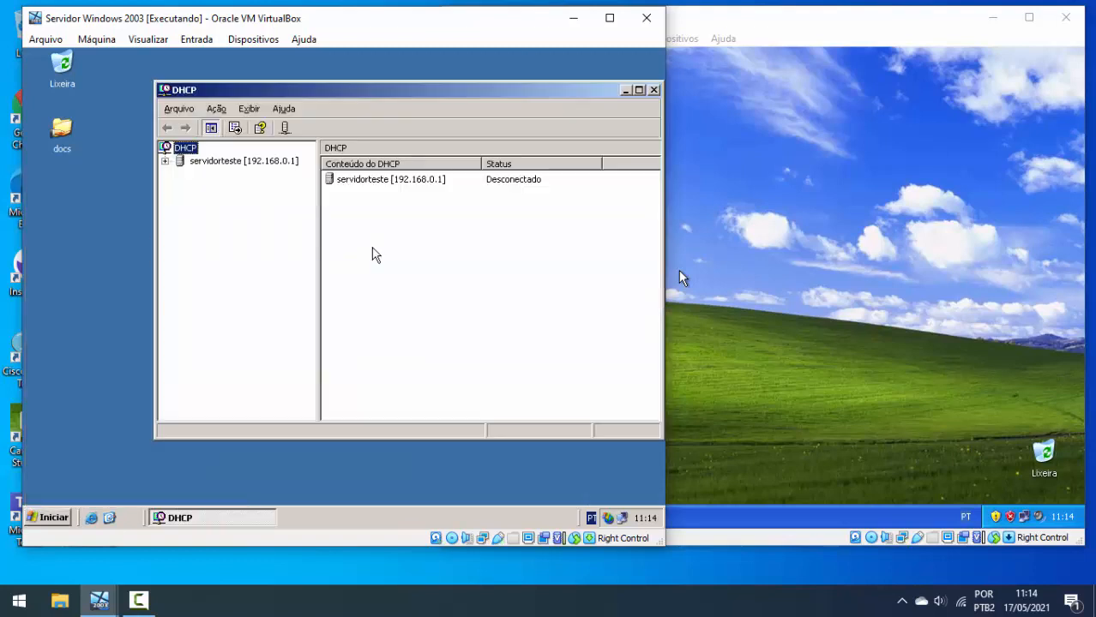
click(166, 162)
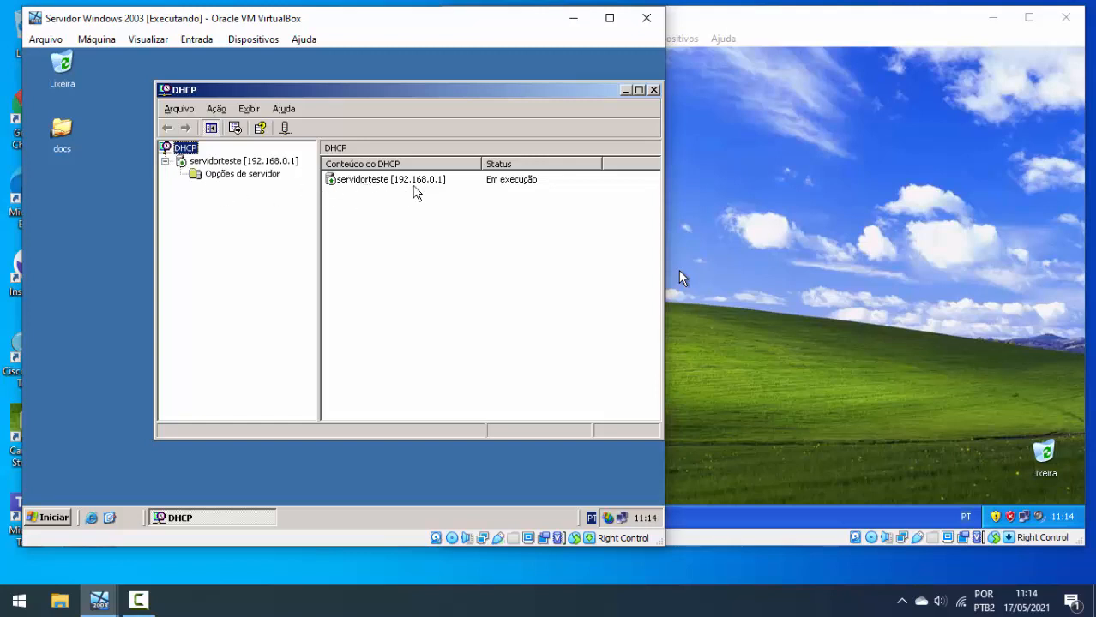
click(415, 186)
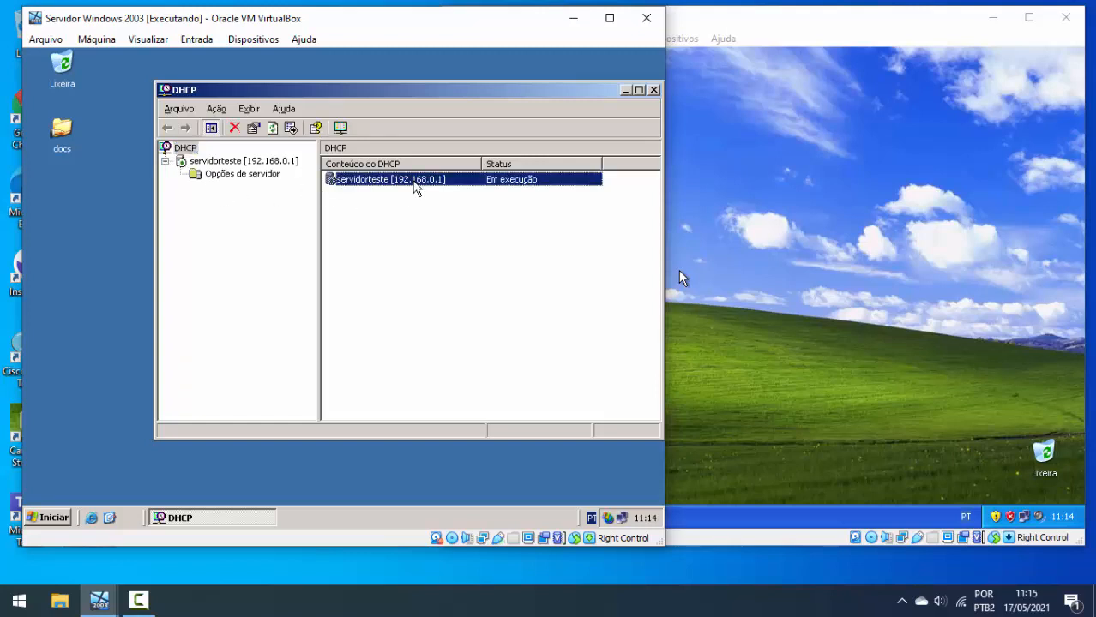
right_click(190, 149)
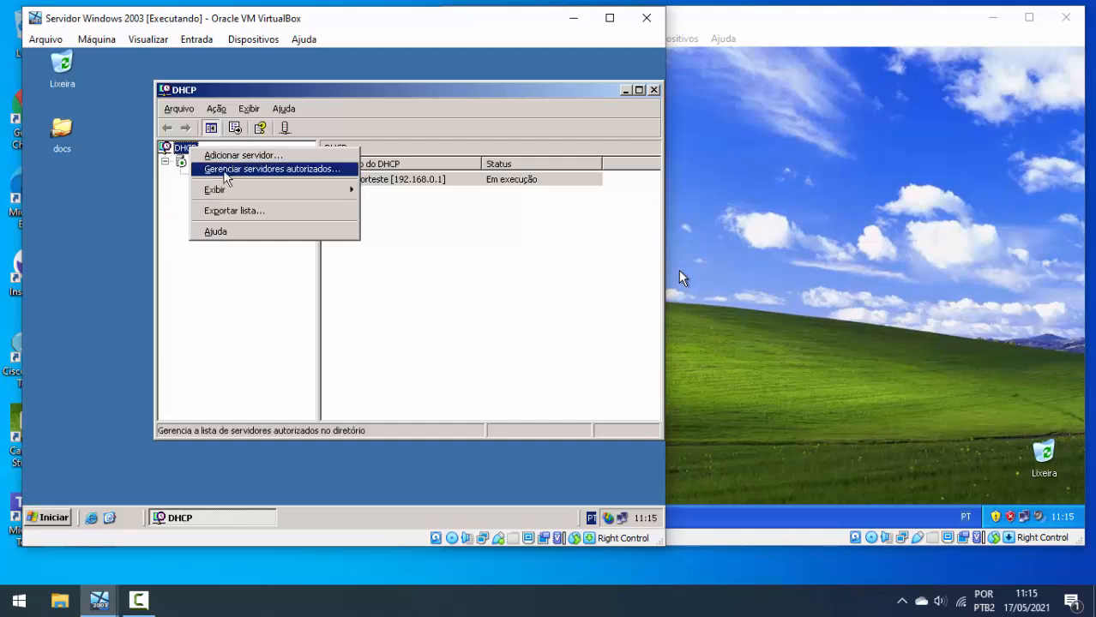
click(197, 298)
right_click(243, 163)
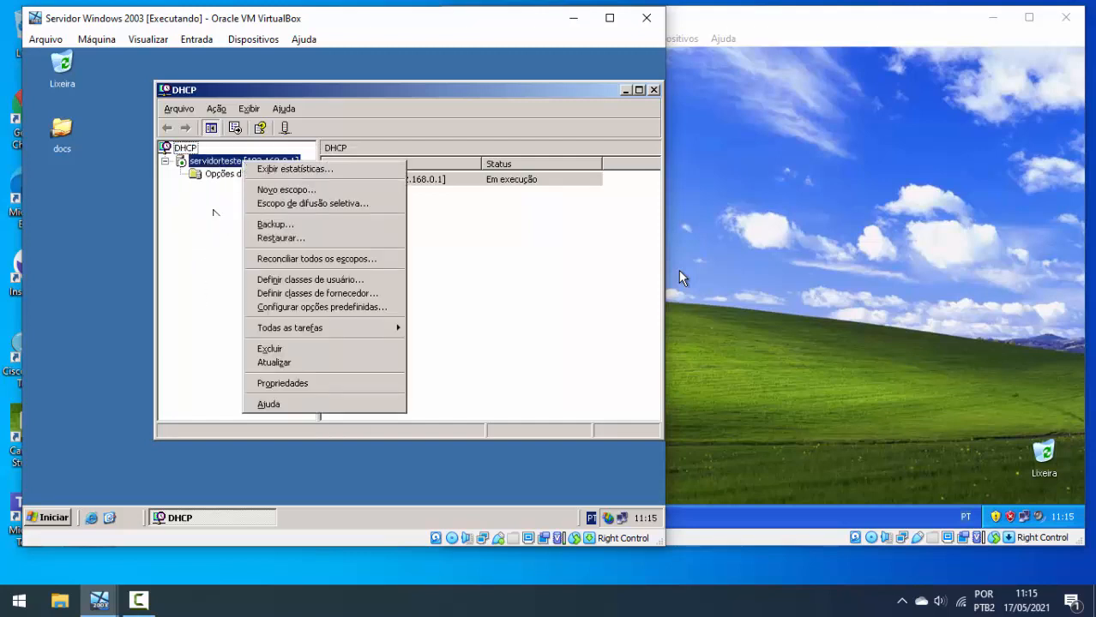
click(207, 228)
Start a new scope on the servidorteste server and name it "IPs Dinamicos"
right_click(224, 163)
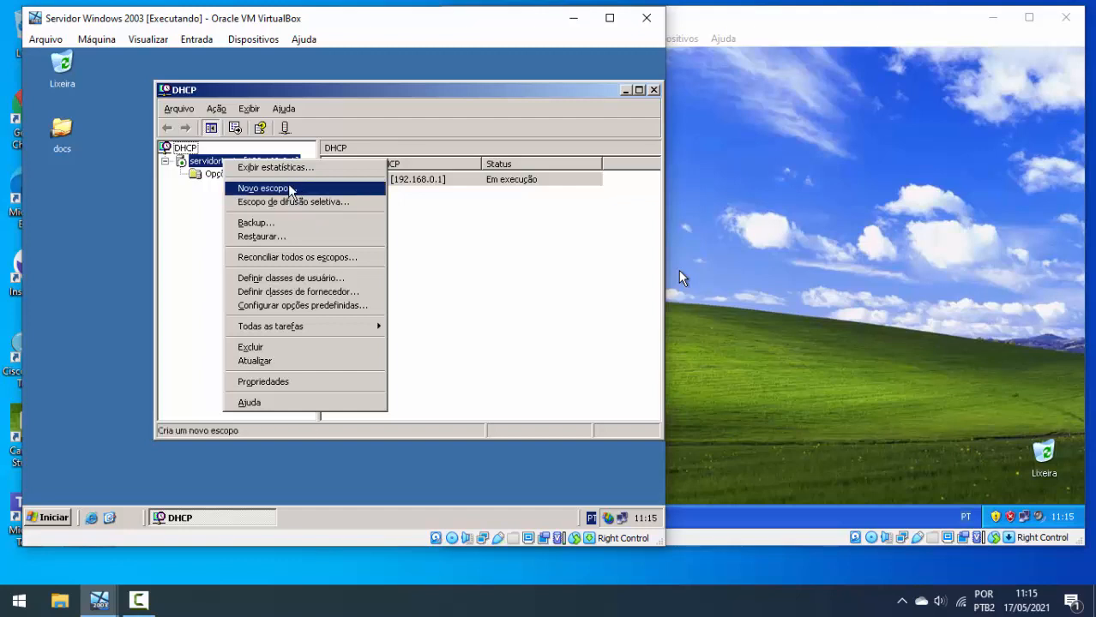
click(291, 190)
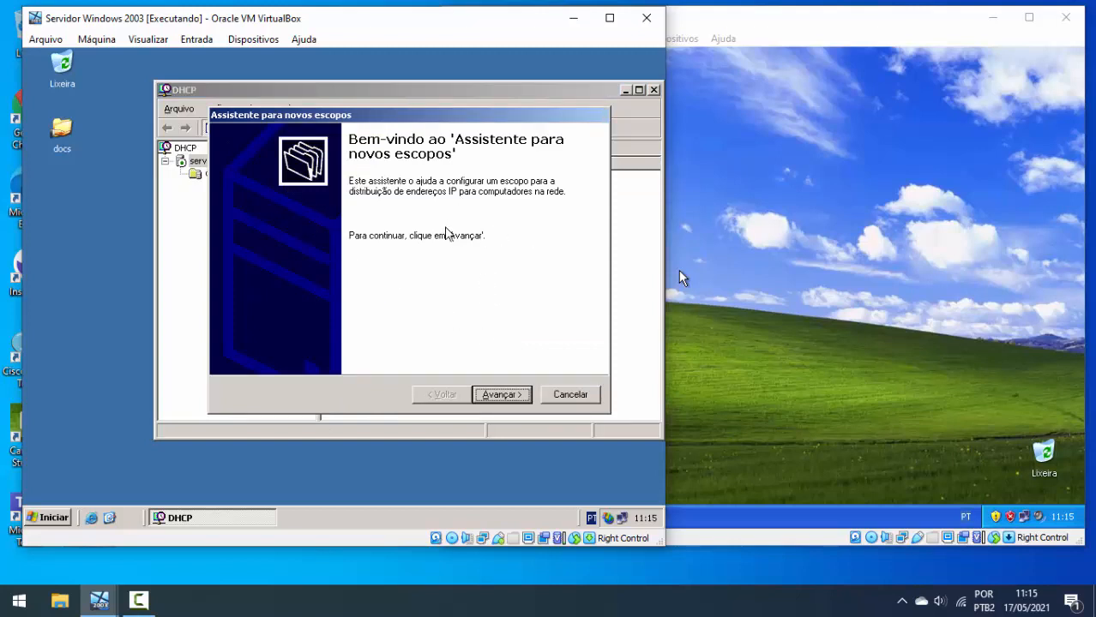
click(500, 393)
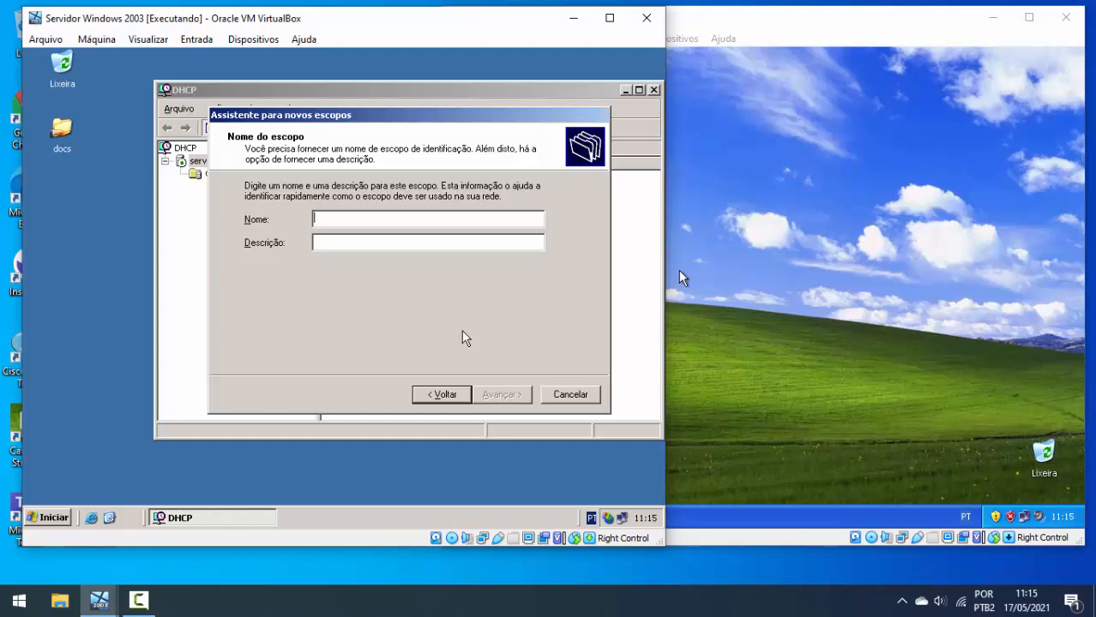
text(IPS)
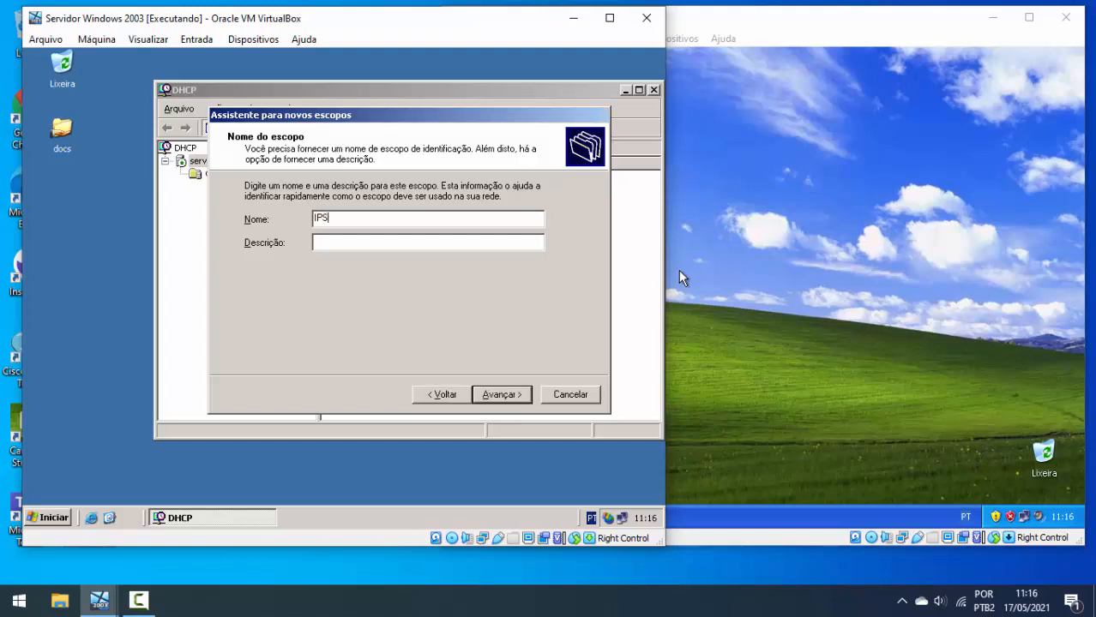
key(BackSpace)
text(s Dinamicos)
click(501, 394)
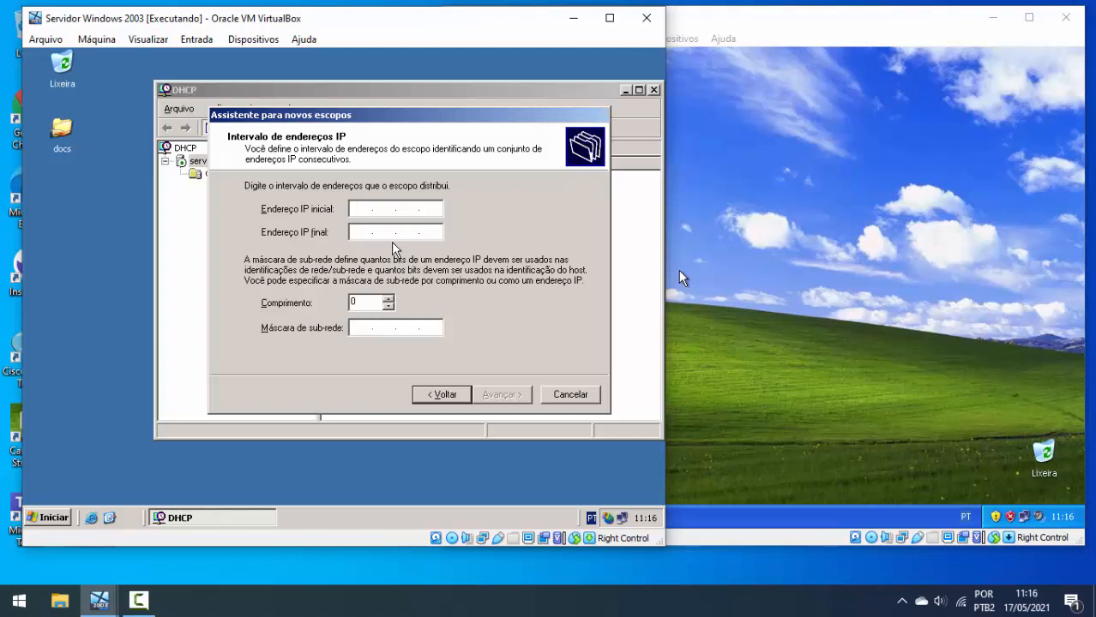
Set the scope's address range from 192.168.0.100 to 192.168.0.150 with subnet mask 255.255.255.0
text(192 . 168 . 0 . 100)
key(Tab)
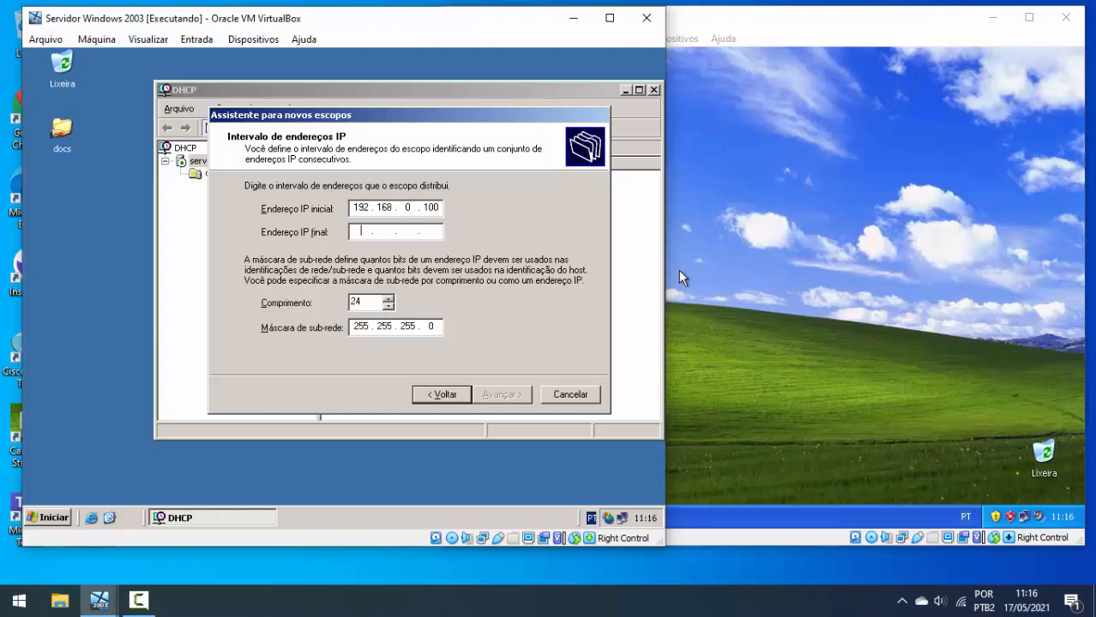
text(192 . 168 . )
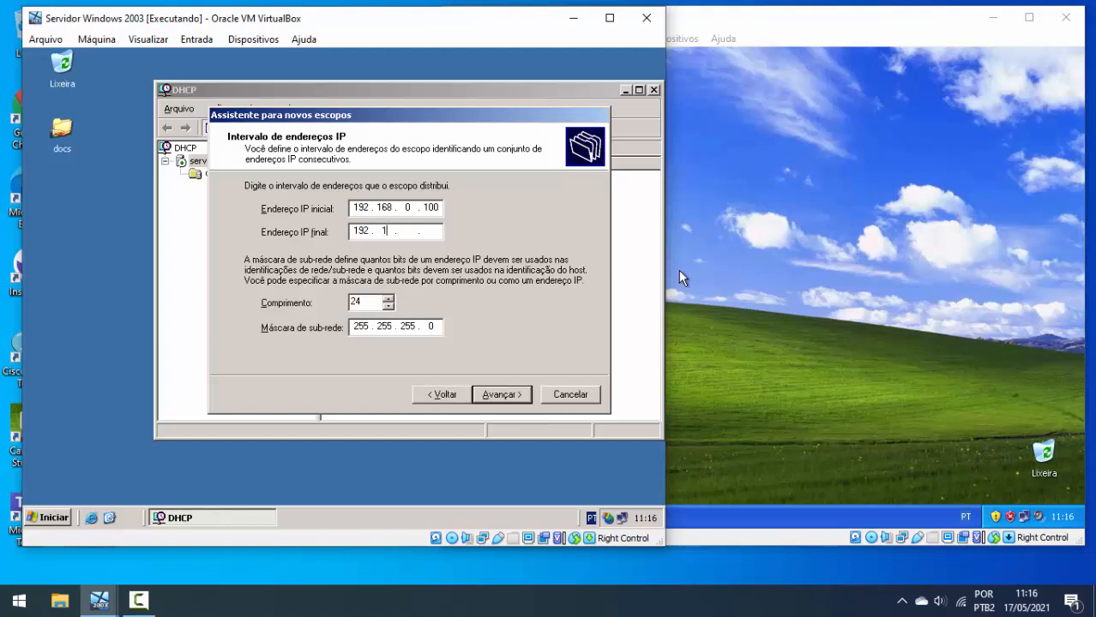
text(0 . 150)
double_click(430, 327)
click(499, 396)
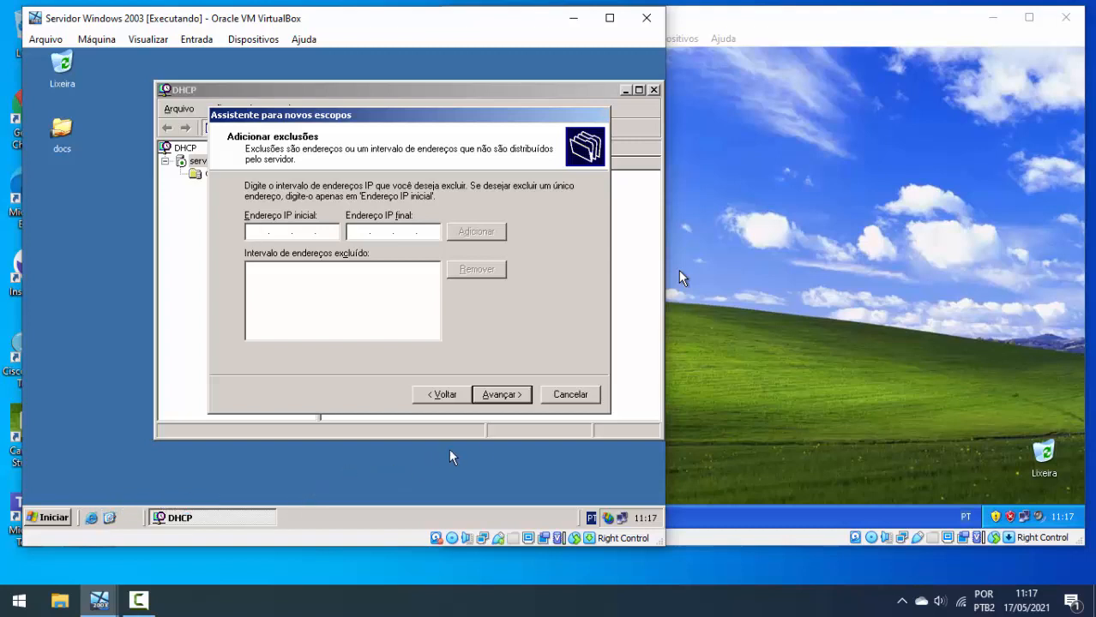
Accept the scope without exclusions and with the default lease duration, and choose to configure the DHCP options now
click(502, 396)
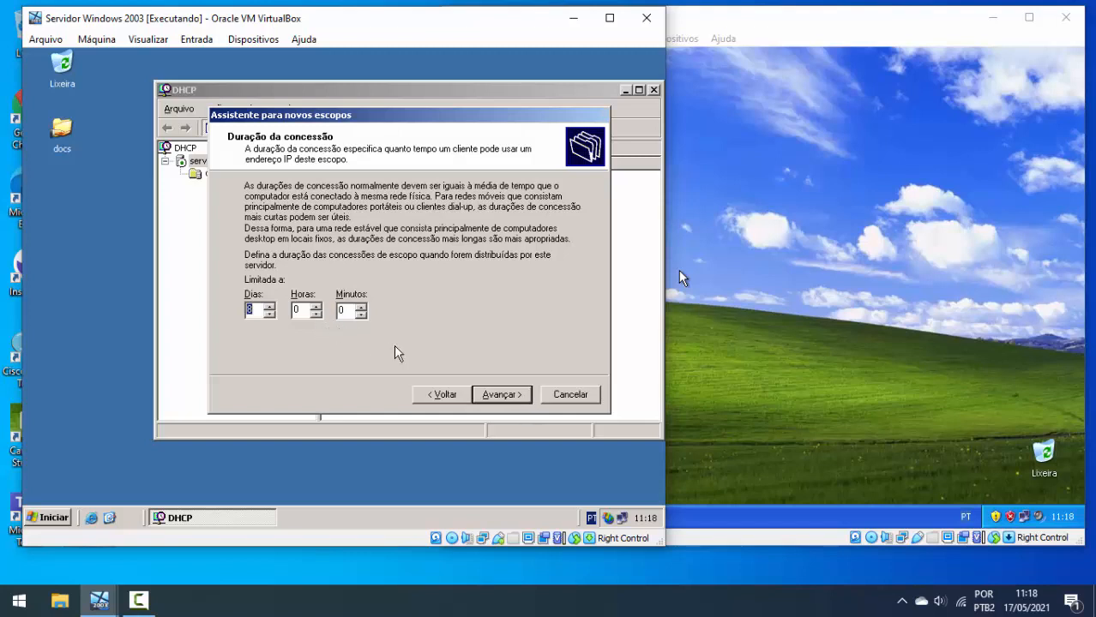
click(524, 399)
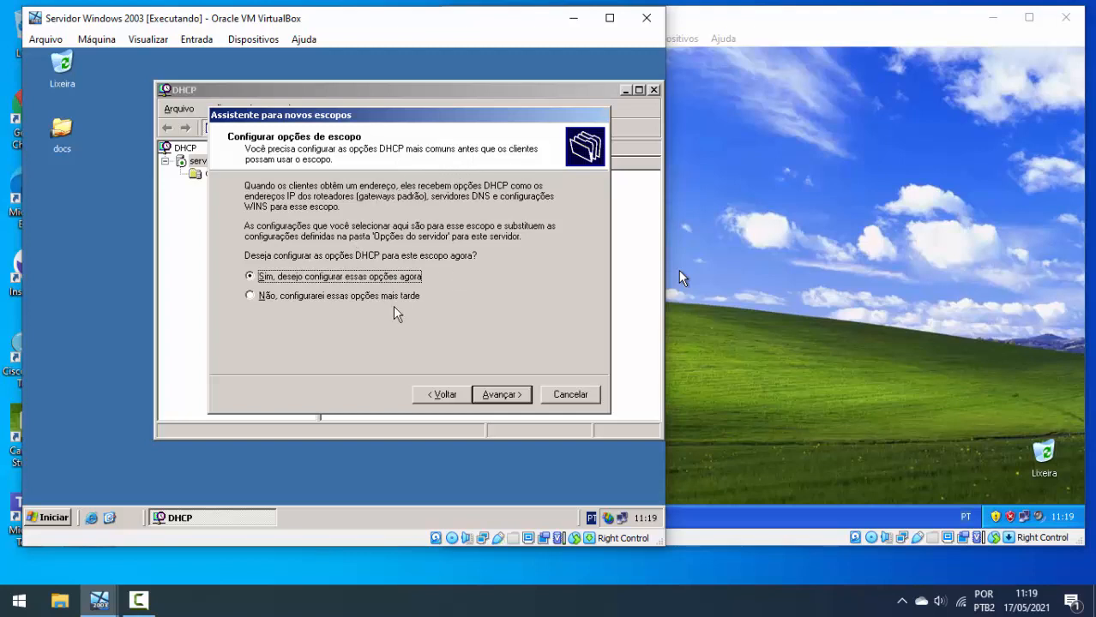
click(509, 395)
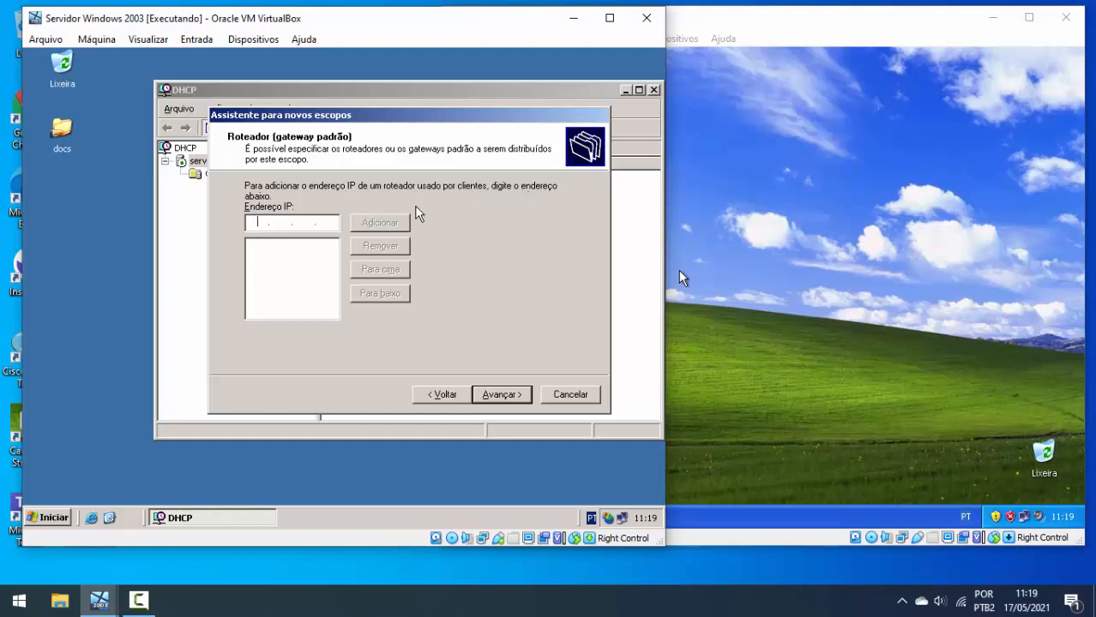
text(19)
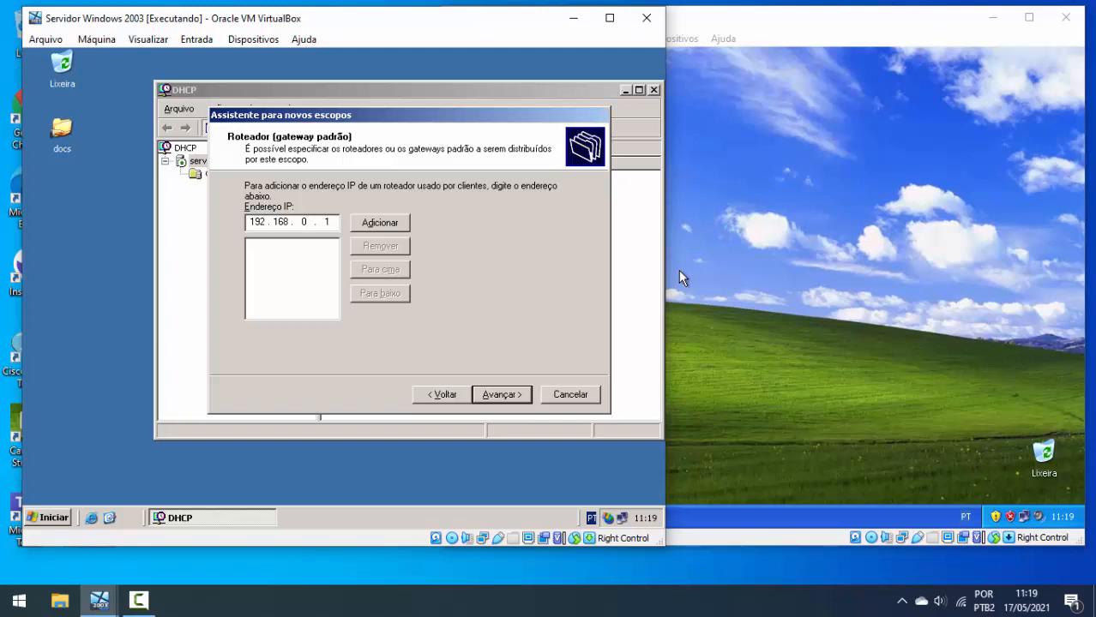
text(2.168.0.1)
click(390, 223)
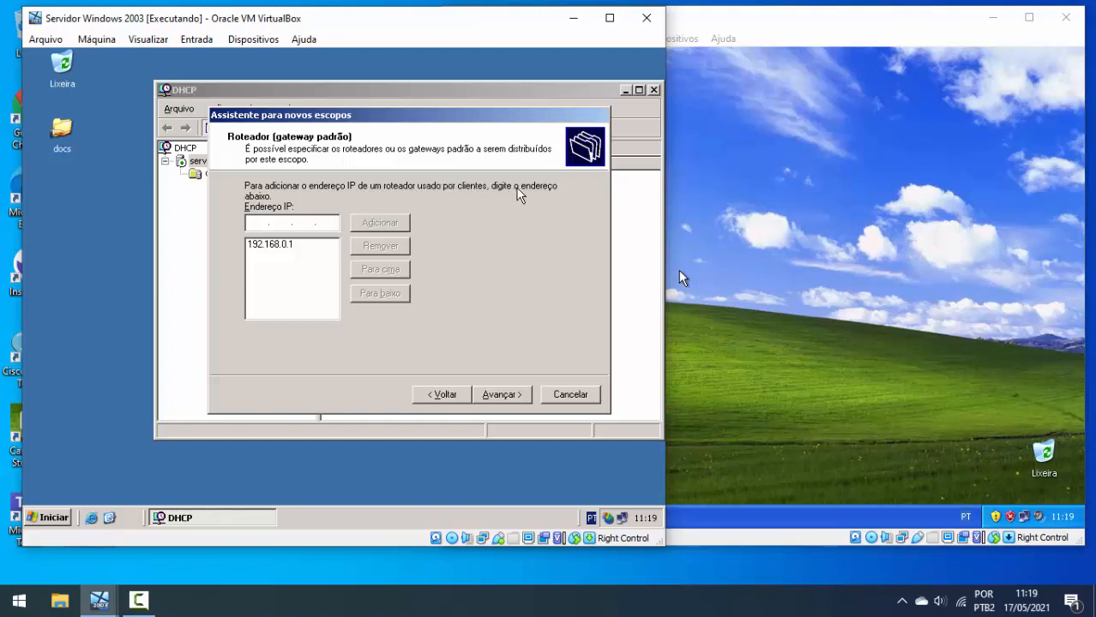
click(318, 246)
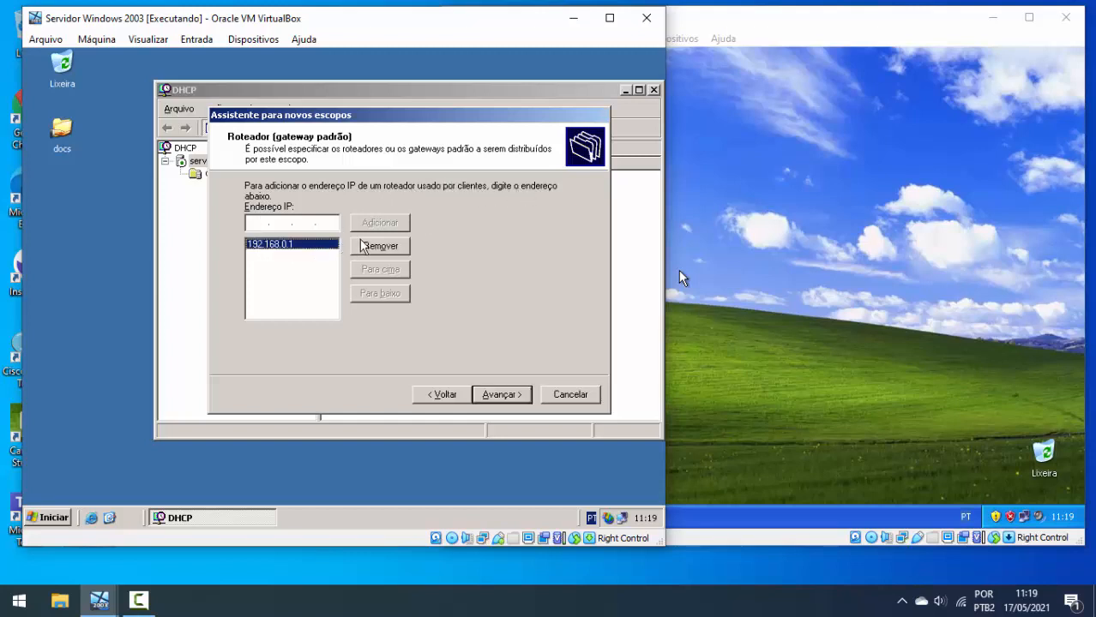
click(363, 246)
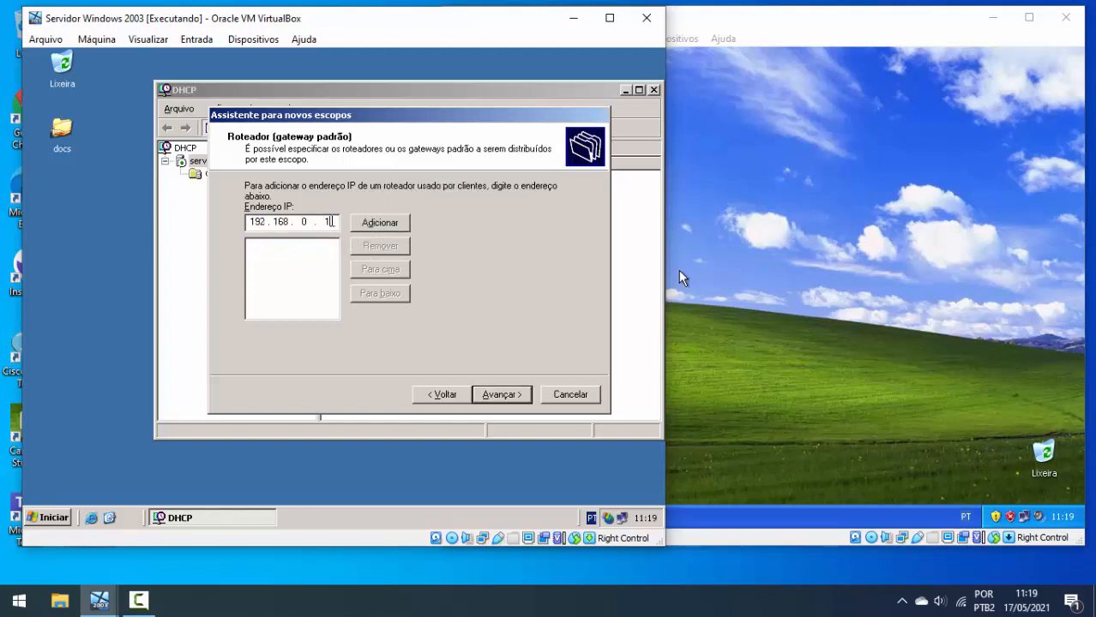
key(BackSpace)
key(BackSpace)
key(BackSpace)
key(BackSpace)
key(BackSpace)
key(BackSpace)
key(BackSpace)
key(BackSpace)
key(BackSpace)
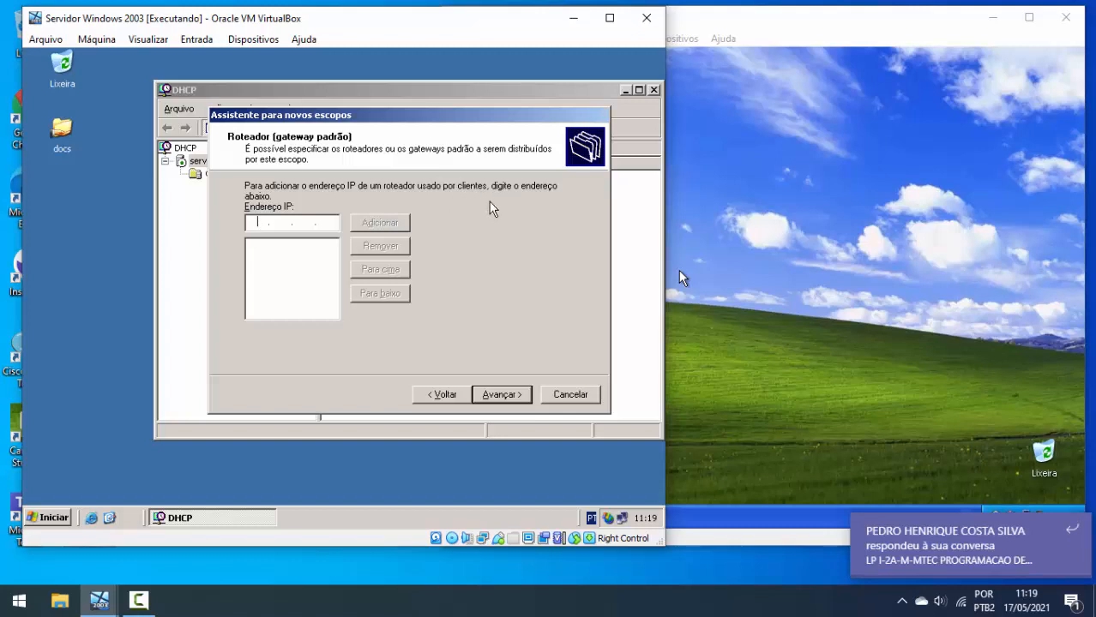
click(1071, 528)
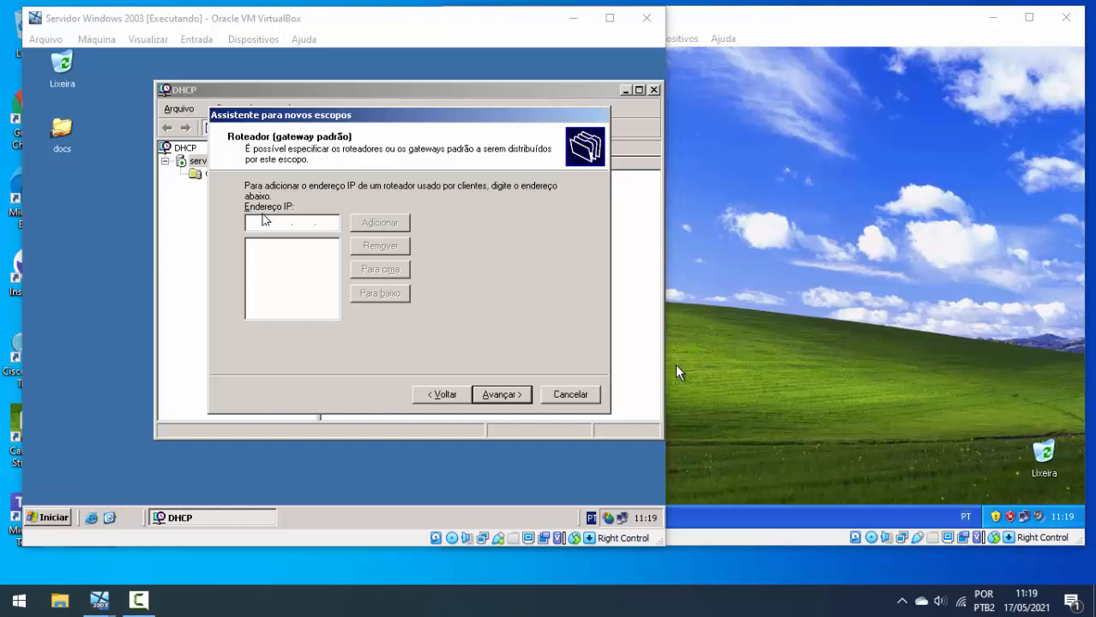
Add 192.168.0.1 as the scope's router (default gateway) and continue to the DNS settings
click(255, 222)
text(192.168.0.1)
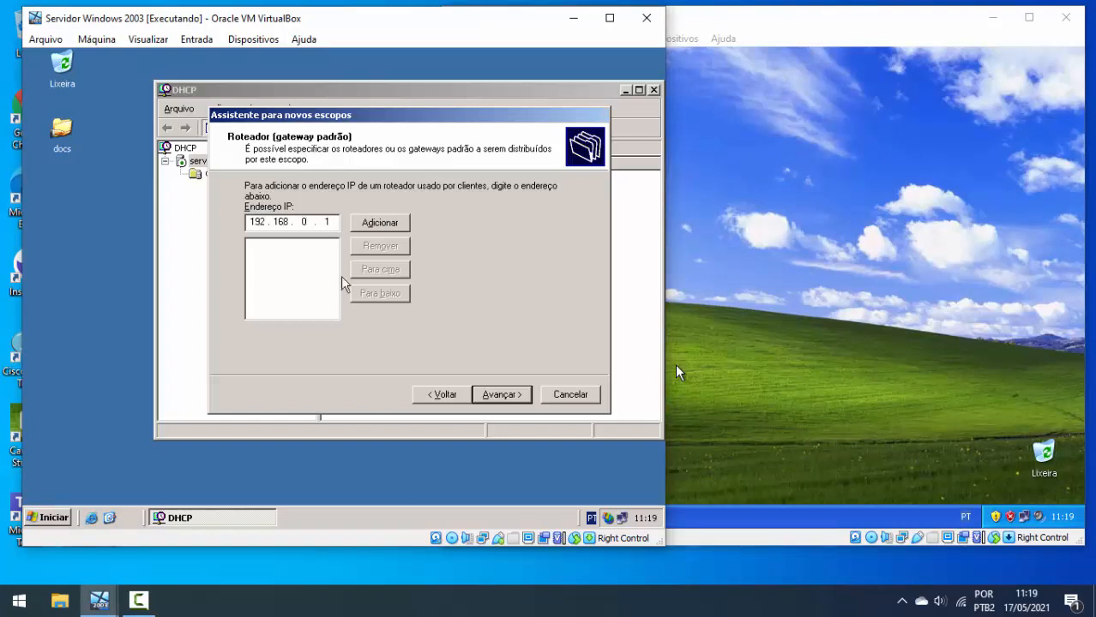
click(383, 224)
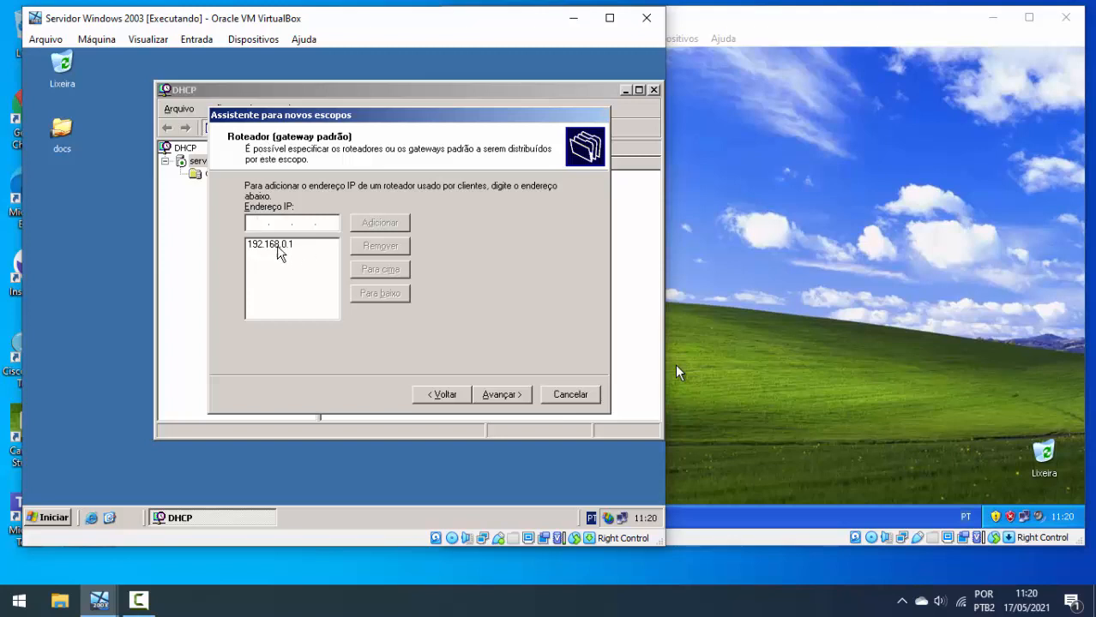
click(277, 247)
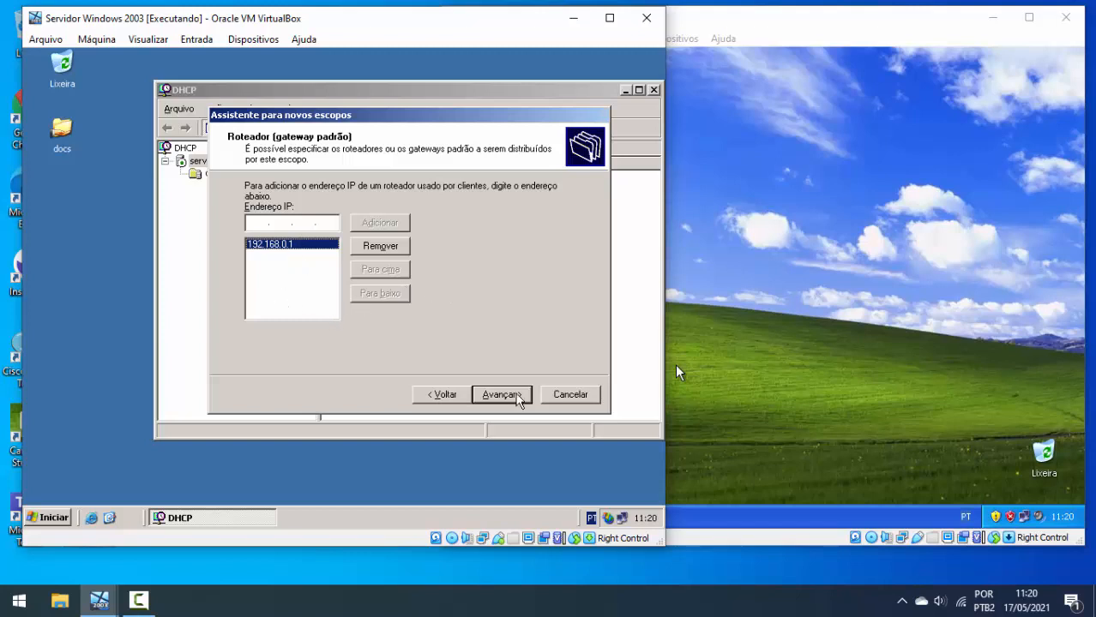
click(519, 402)
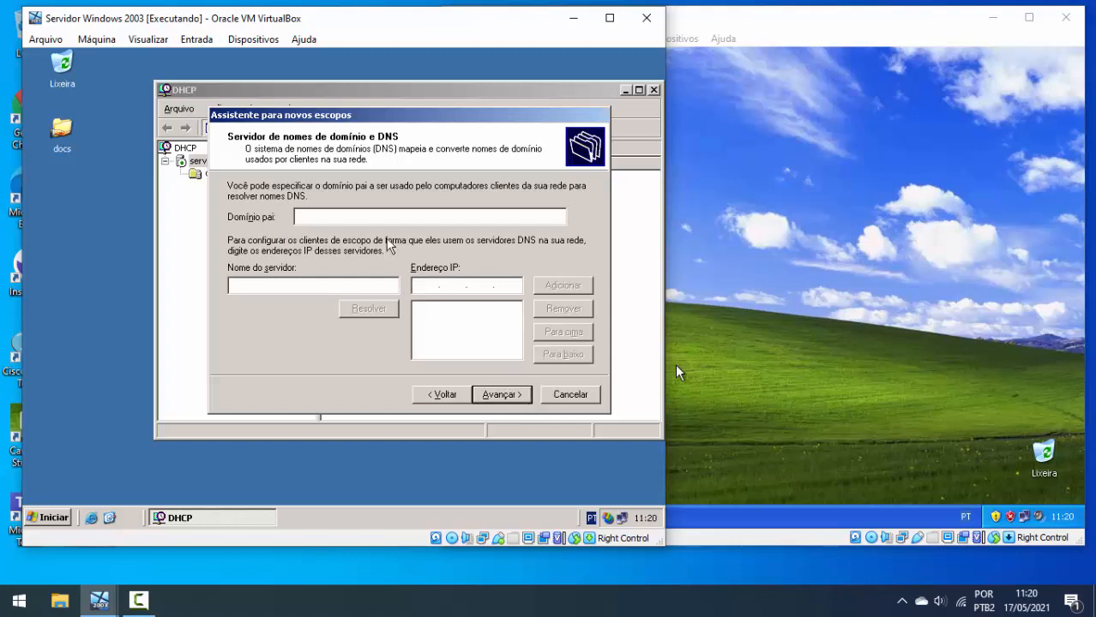
Add 192.168.0.1 as the scope's DNS server, leaving the parent domain empty, and continue to the WINS settings
click(328, 212)
click(420, 286)
text(192.60)
key(Return)
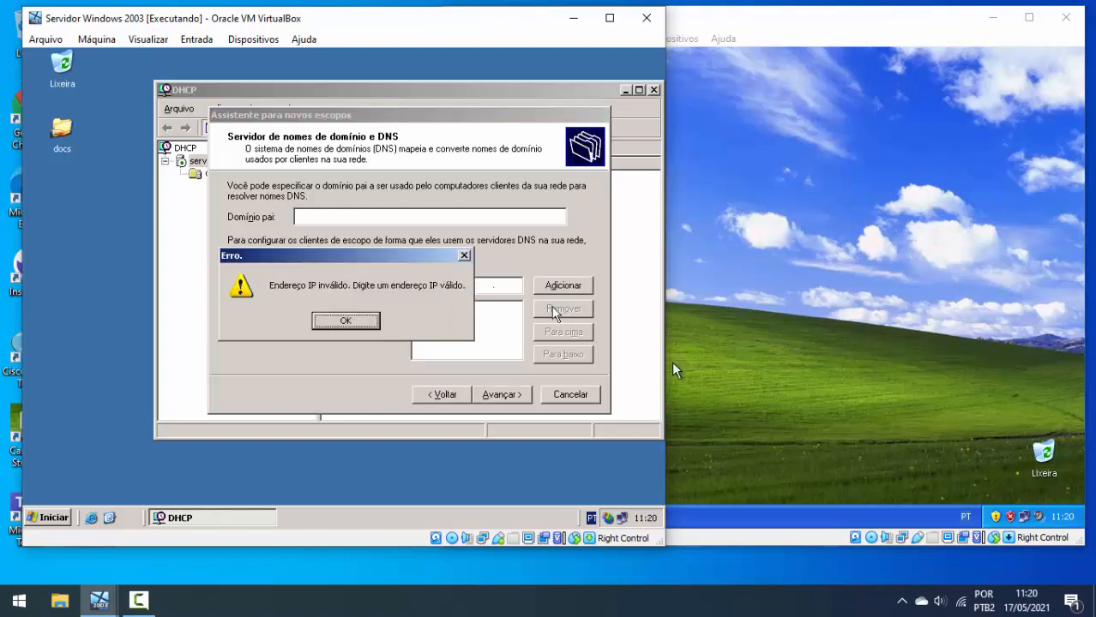
key(Return)
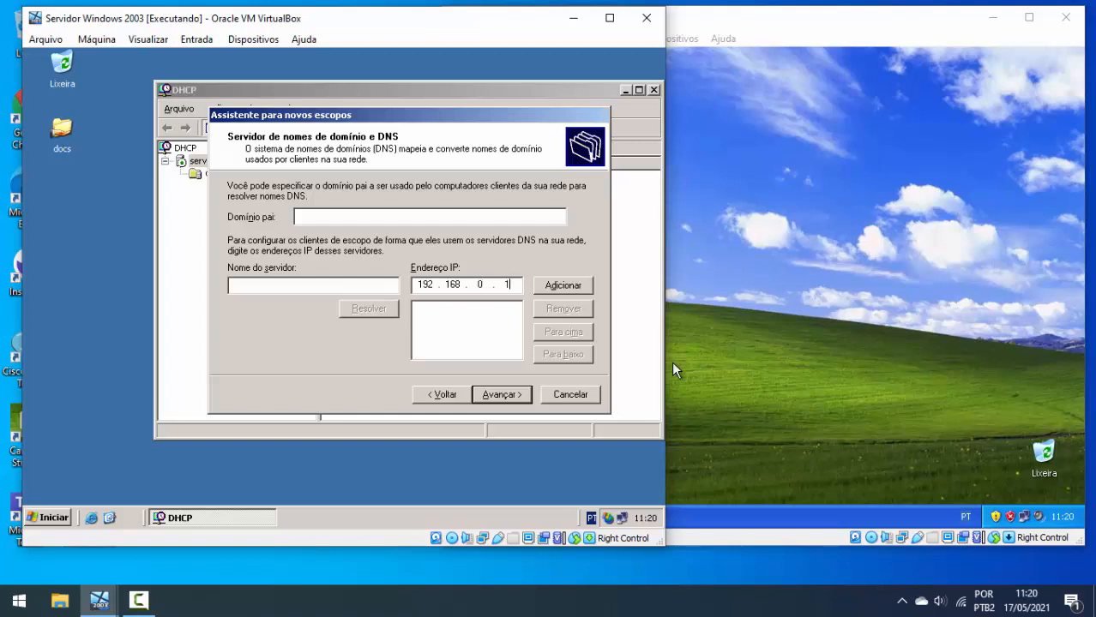
click(562, 287)
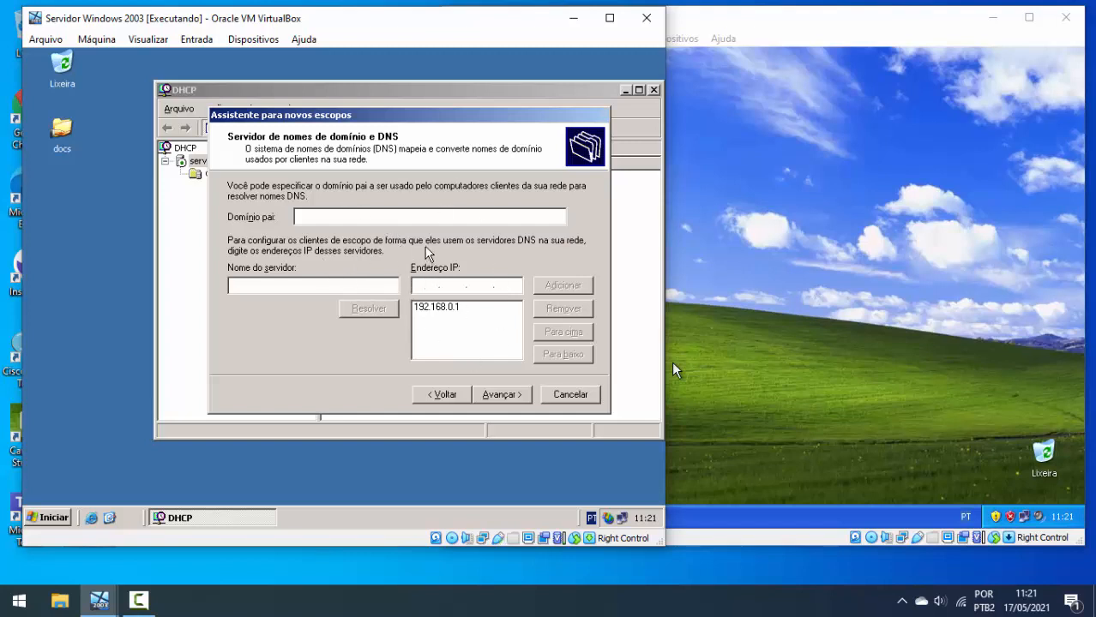
click(513, 400)
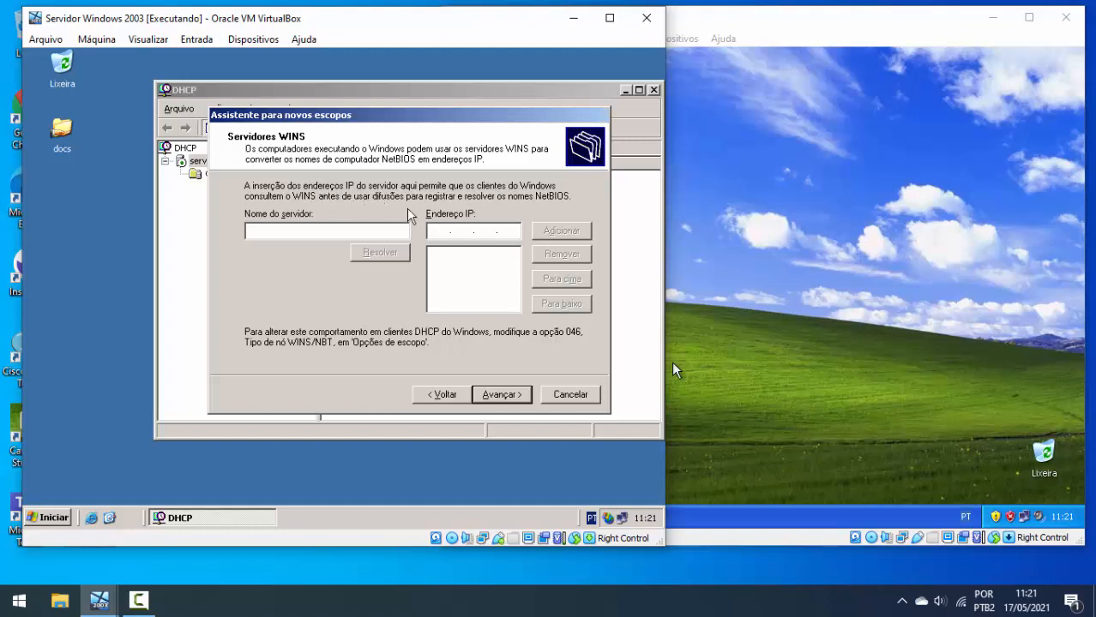
Add 192.168.0.1 as the WINS server and finish the wizard with the scope activated immediately
click(494, 227)
text(192 . 168 . 0 . 1)
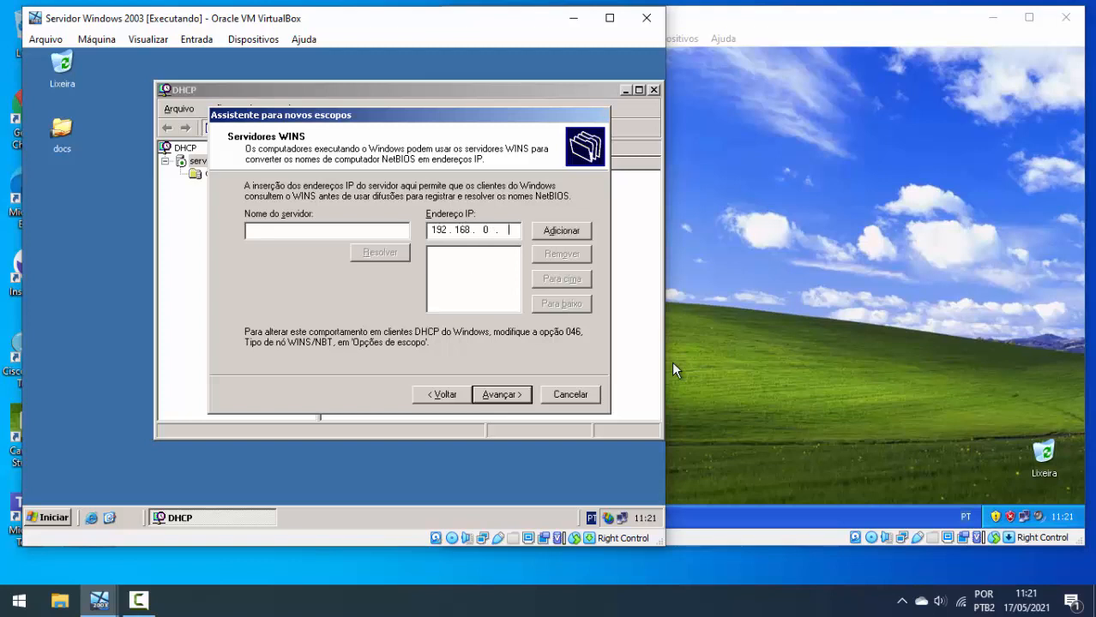
click(540, 230)
click(528, 392)
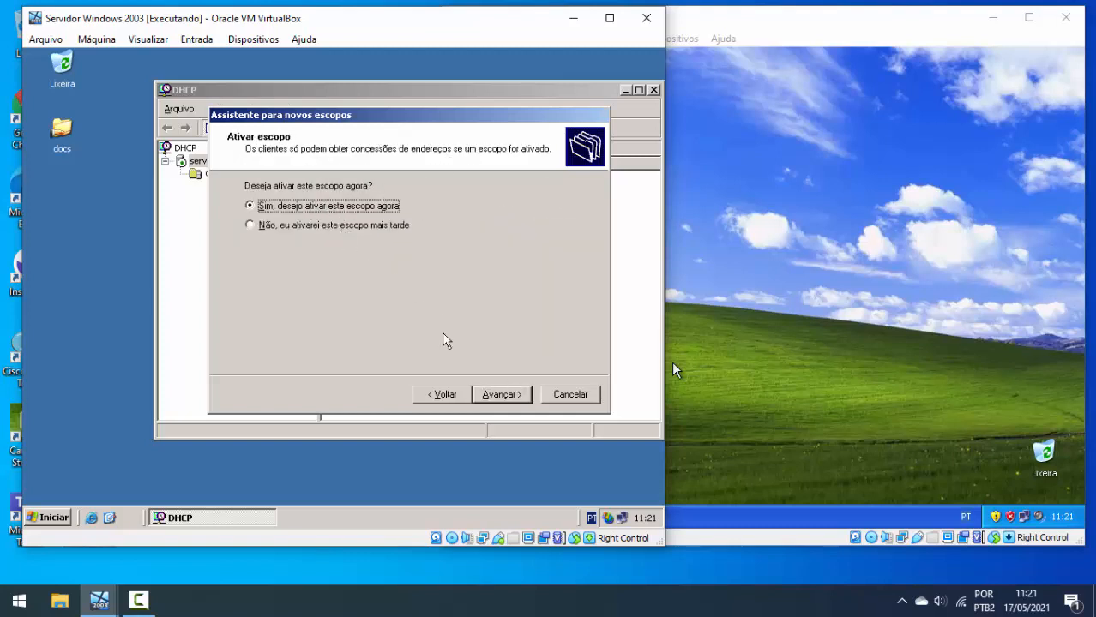
click(500, 400)
click(502, 396)
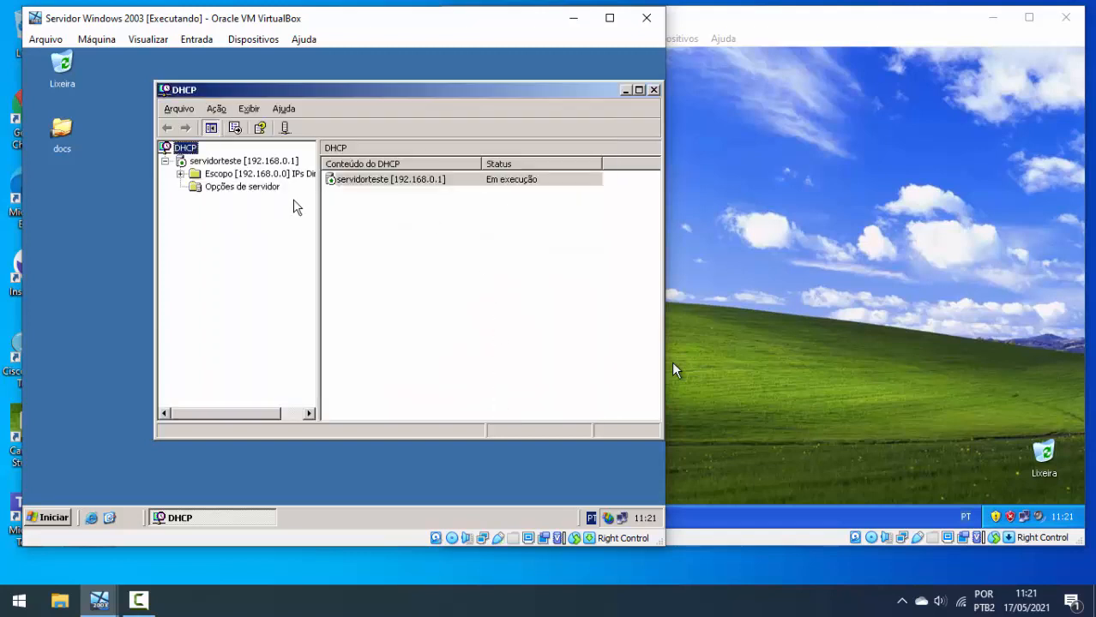
Expand the IPs Dinamicos scope and examine its address pool and active leases
click(180, 174)
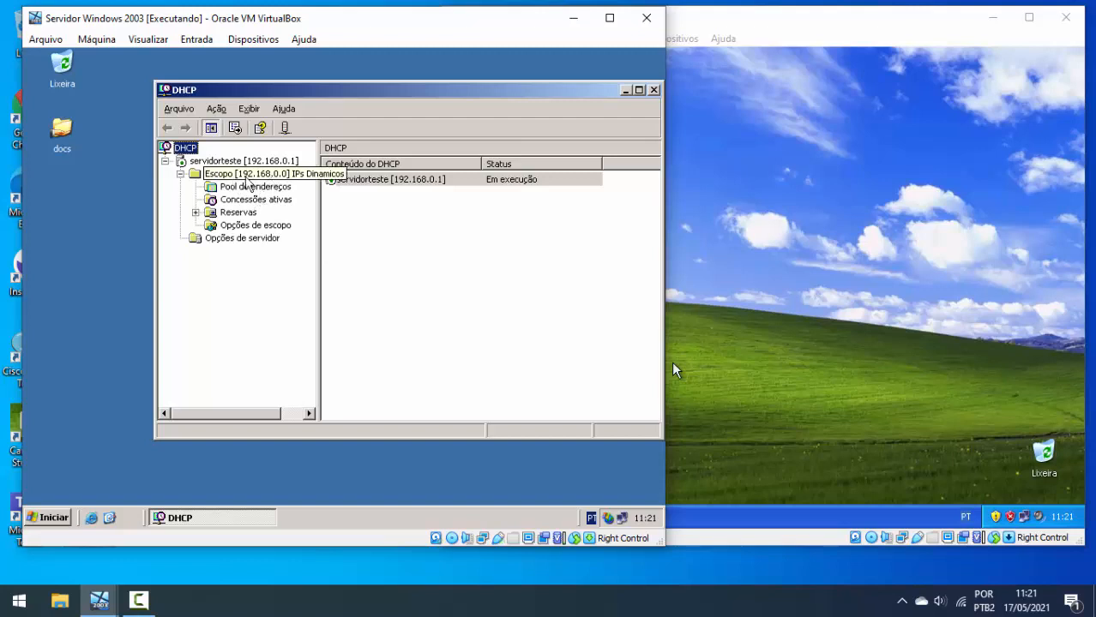
click(247, 177)
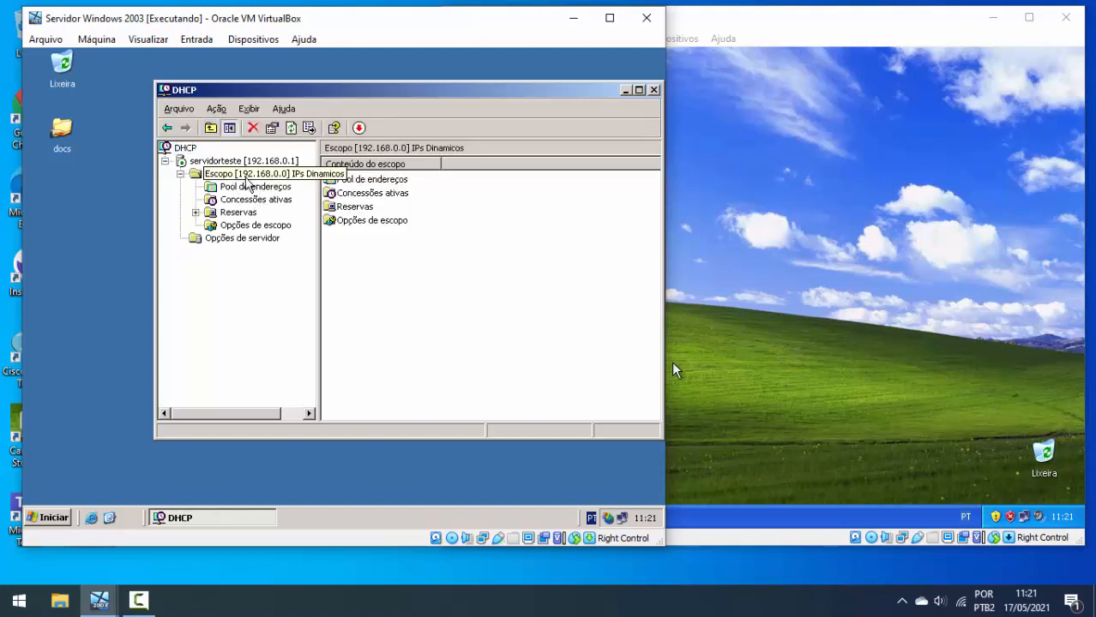
click(379, 206)
double_click(378, 195)
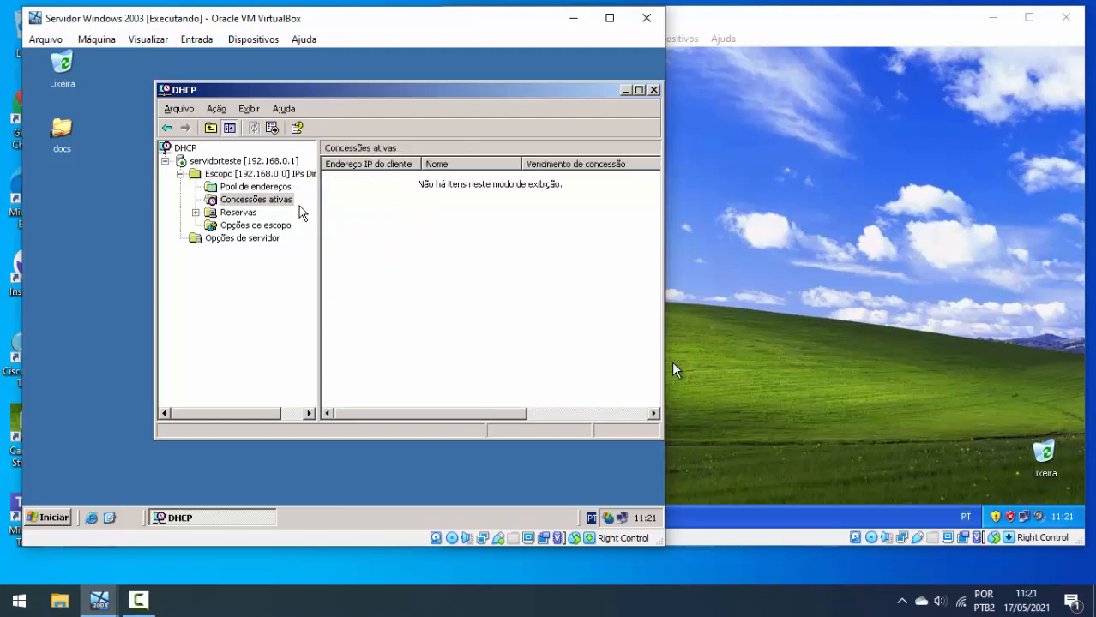
click(194, 215)
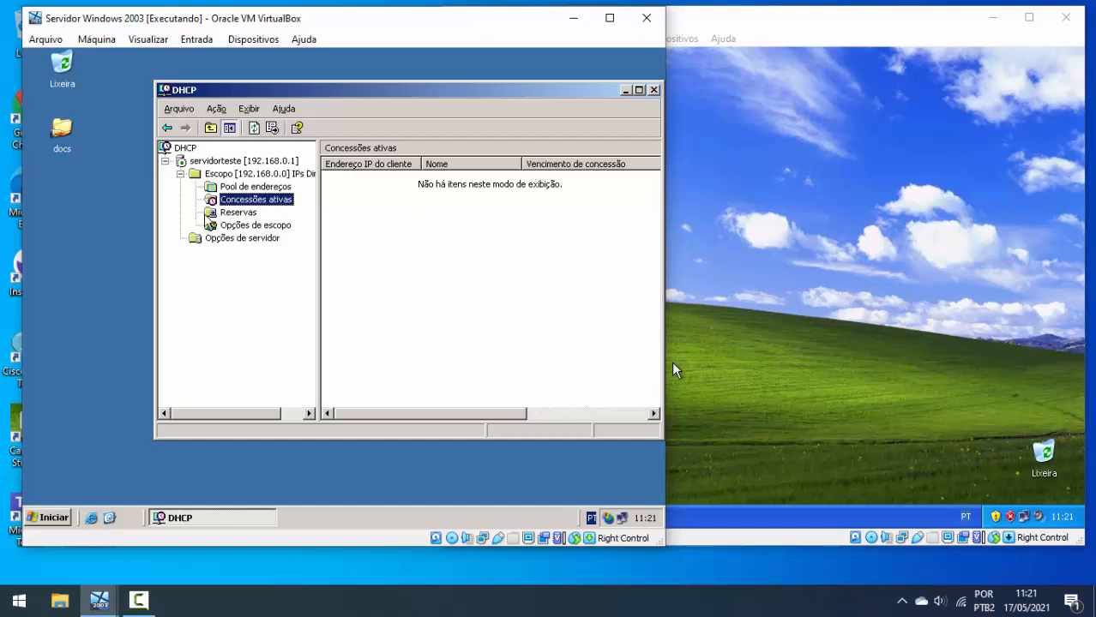
click(206, 215)
click(242, 187)
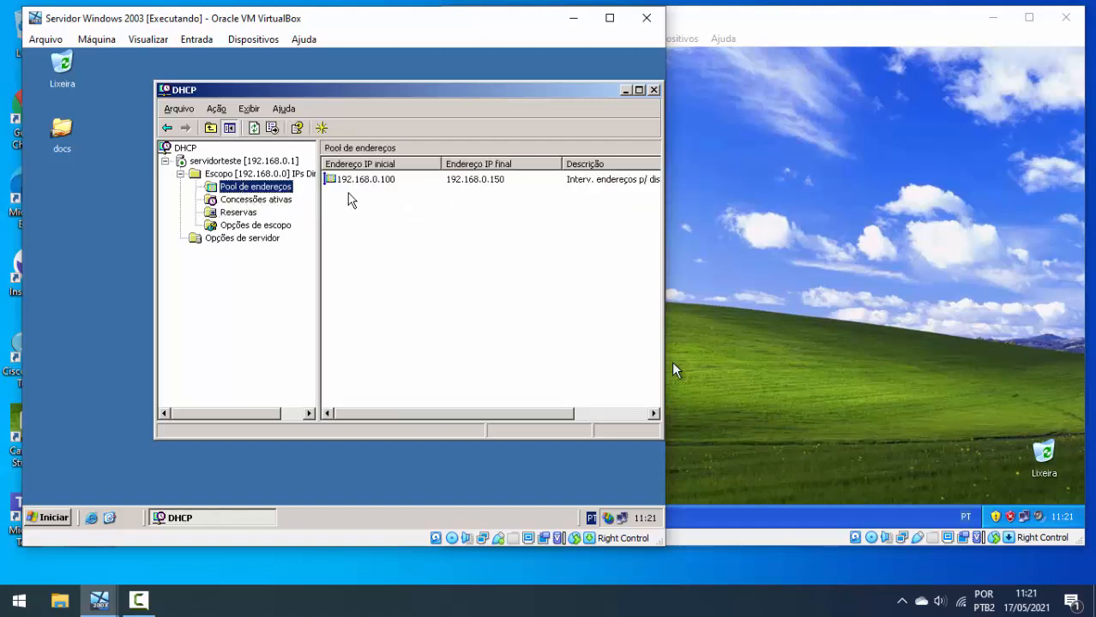
click(257, 200)
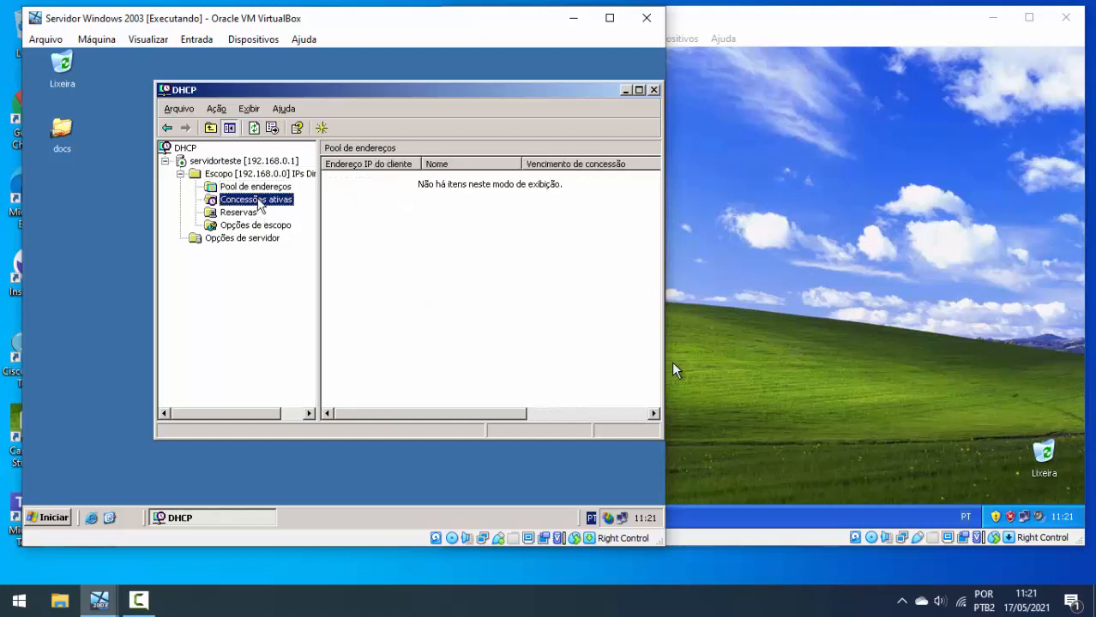
click(258, 187)
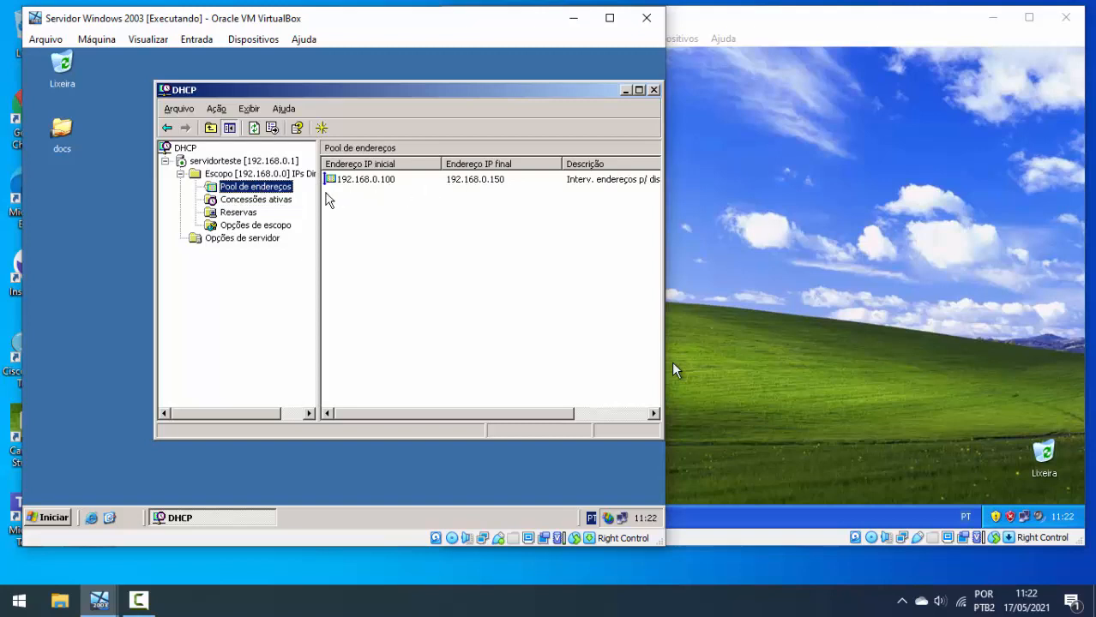
On the XP client, set the local connection's TCP/IP properties to obtain the IP address and DNS servers automatically
click(279, 202)
click(673, 289)
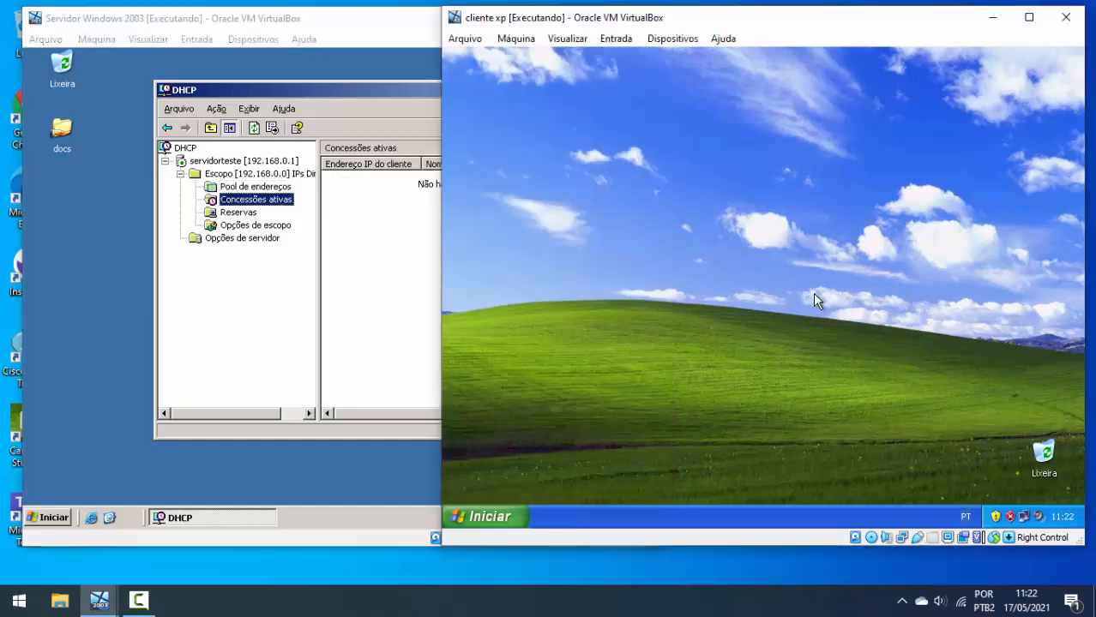
click(486, 516)
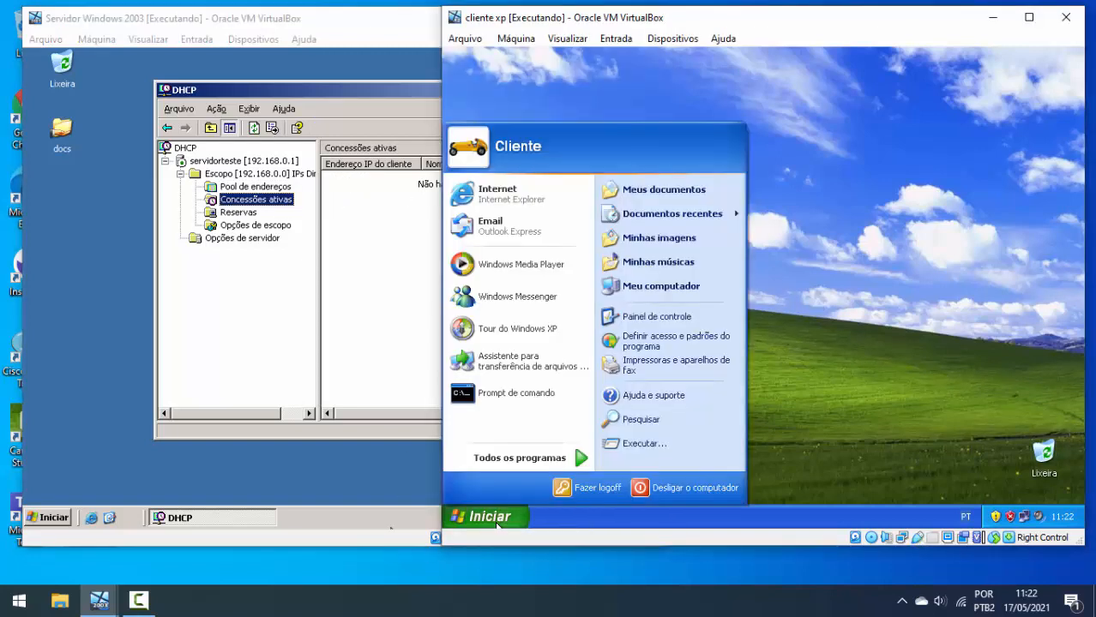
double_click(1007, 517)
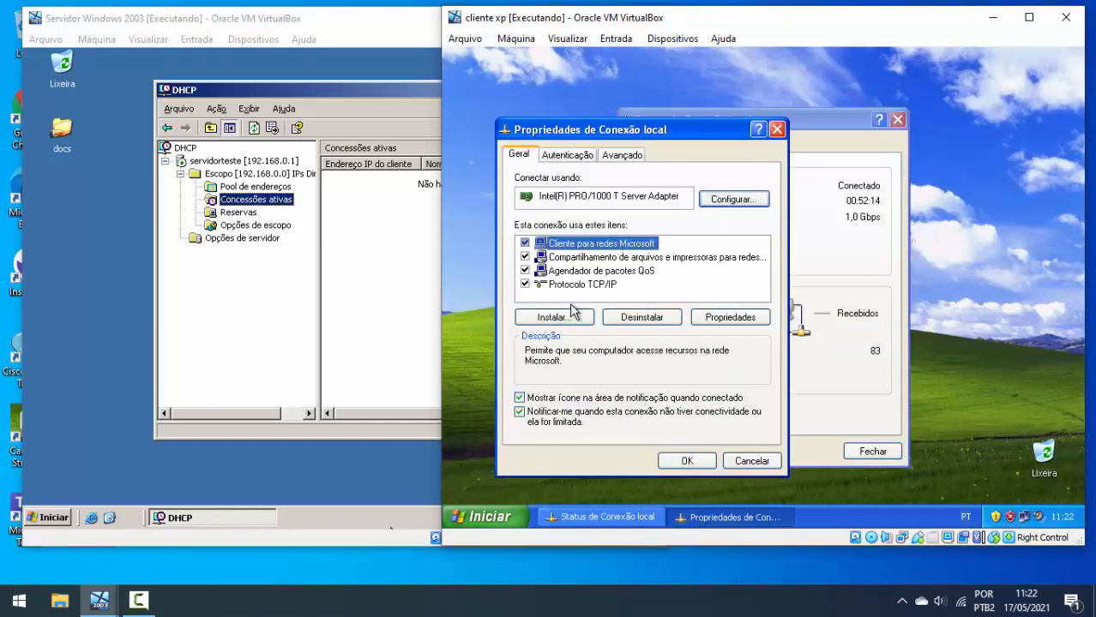
double_click(565, 284)
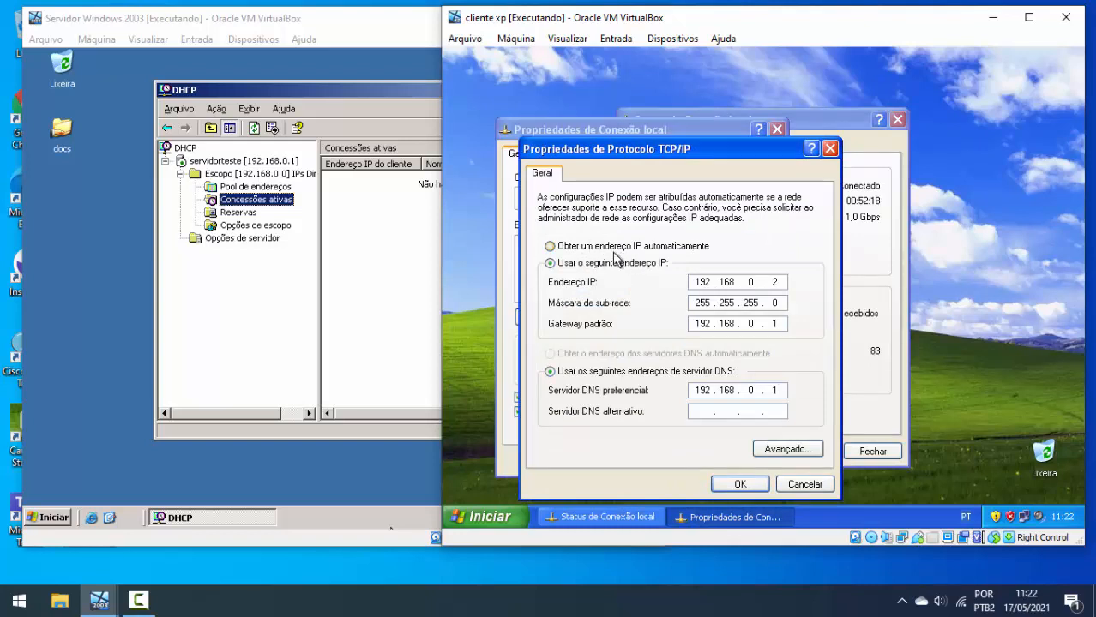
click(614, 248)
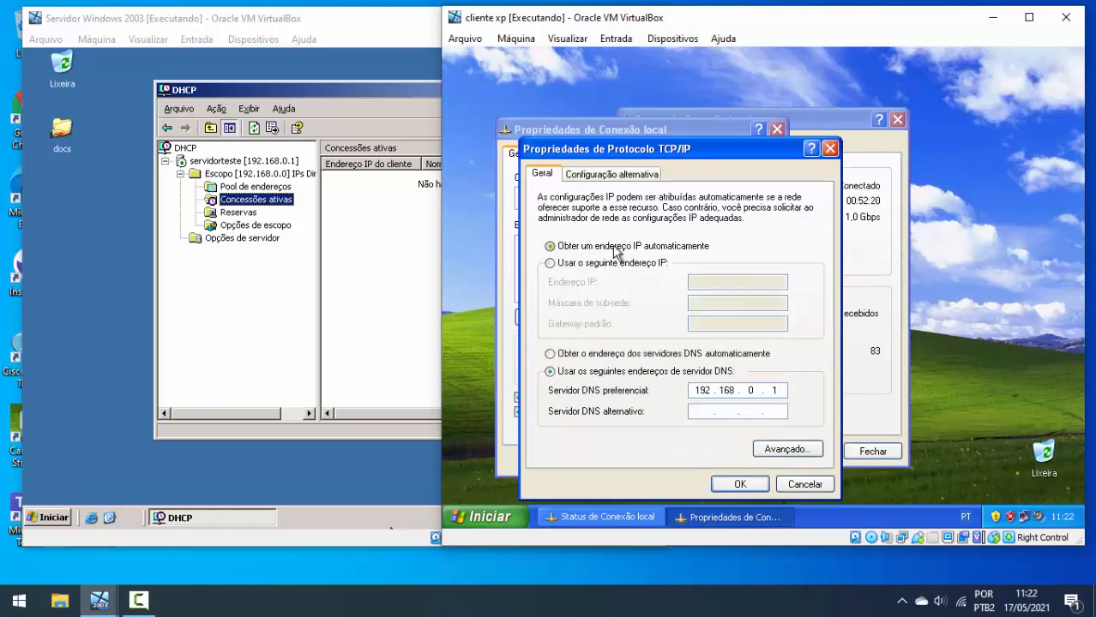
click(613, 355)
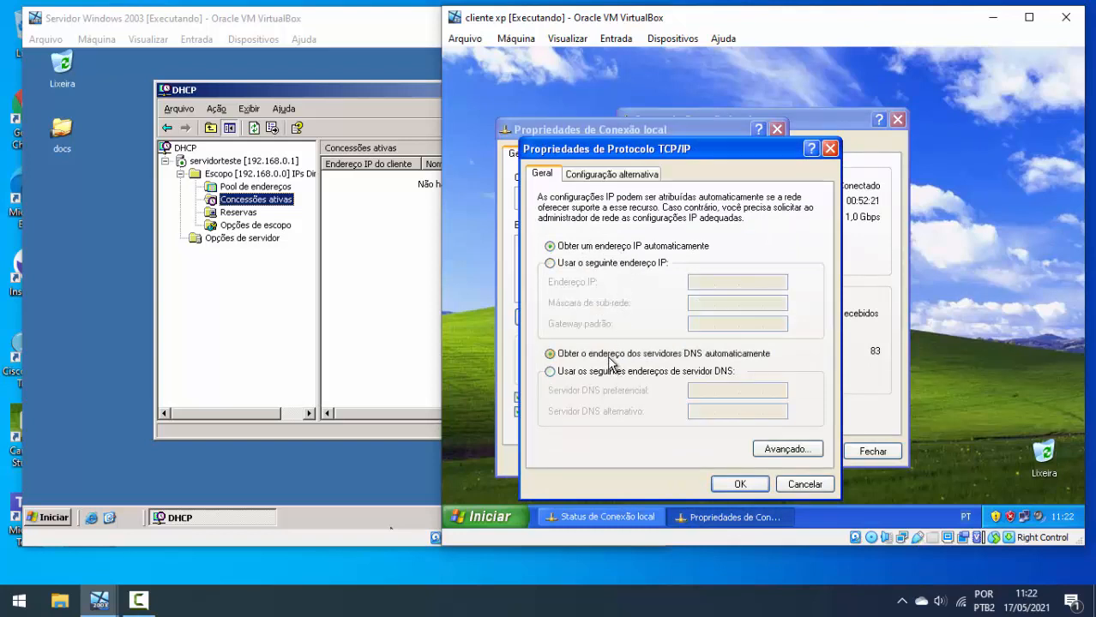
click(741, 485)
click(704, 467)
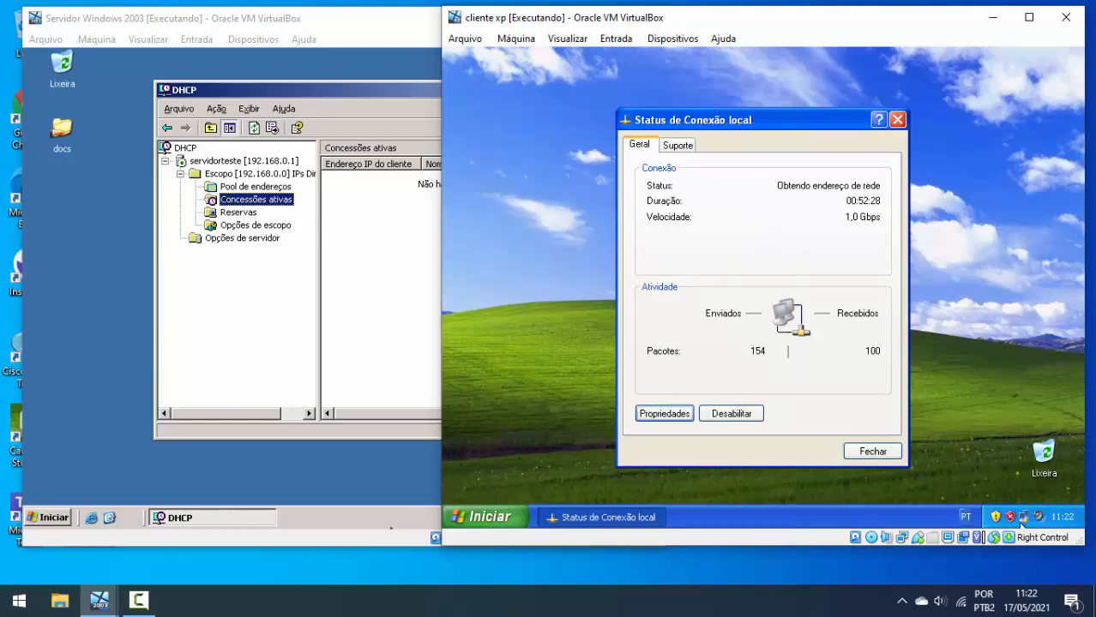
Dismiss the chat notifications and the client's local connection balloon
mouse_move(1024, 520)
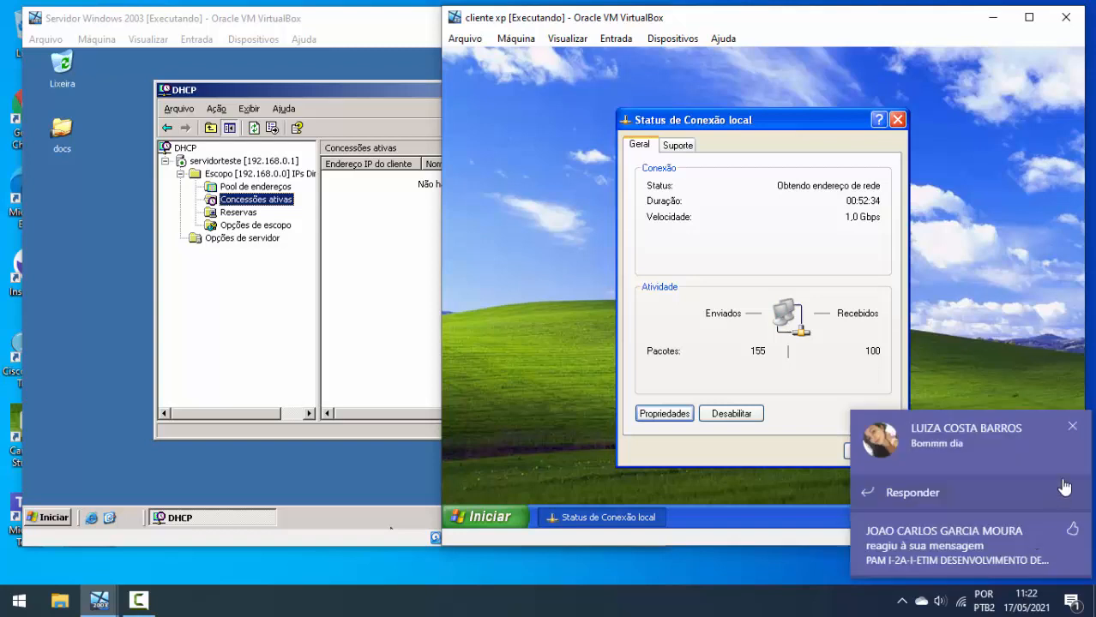
click(1071, 430)
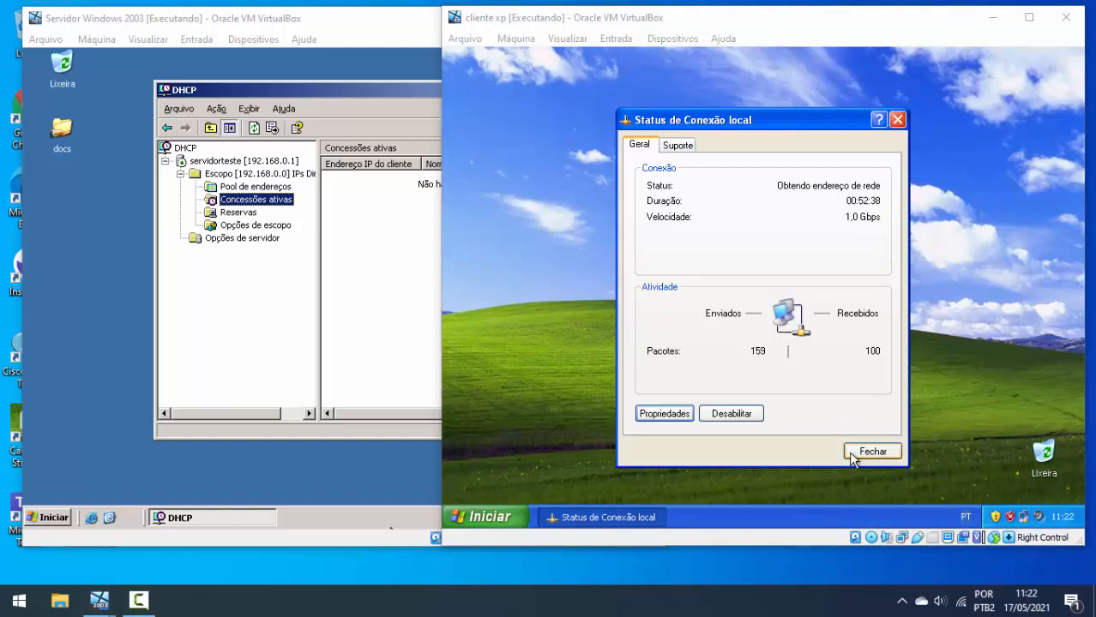
click(1072, 492)
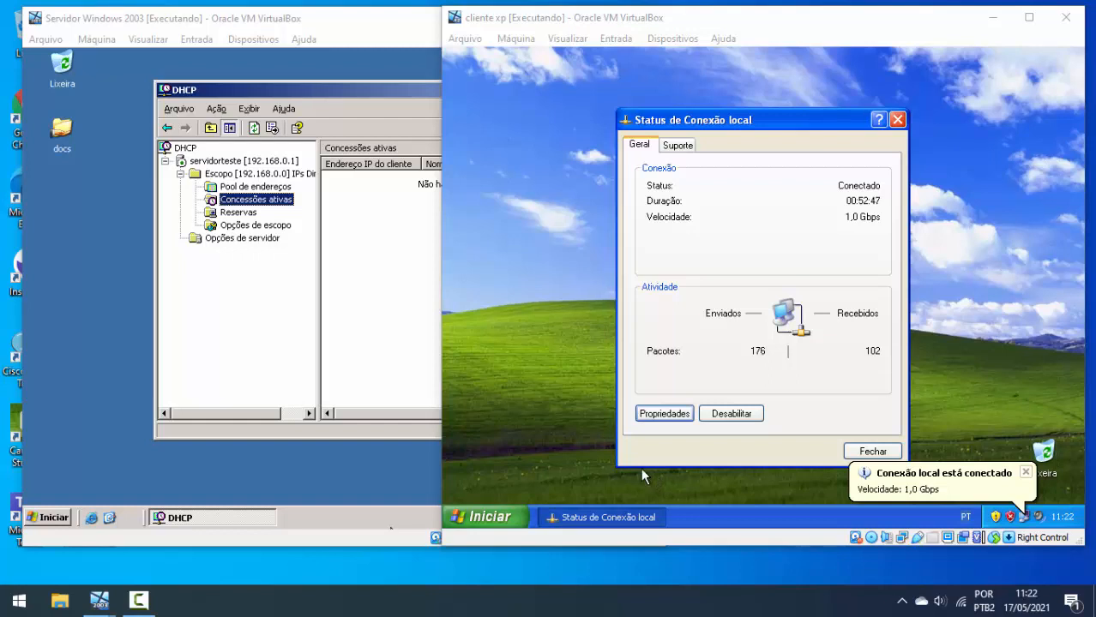
click(1017, 469)
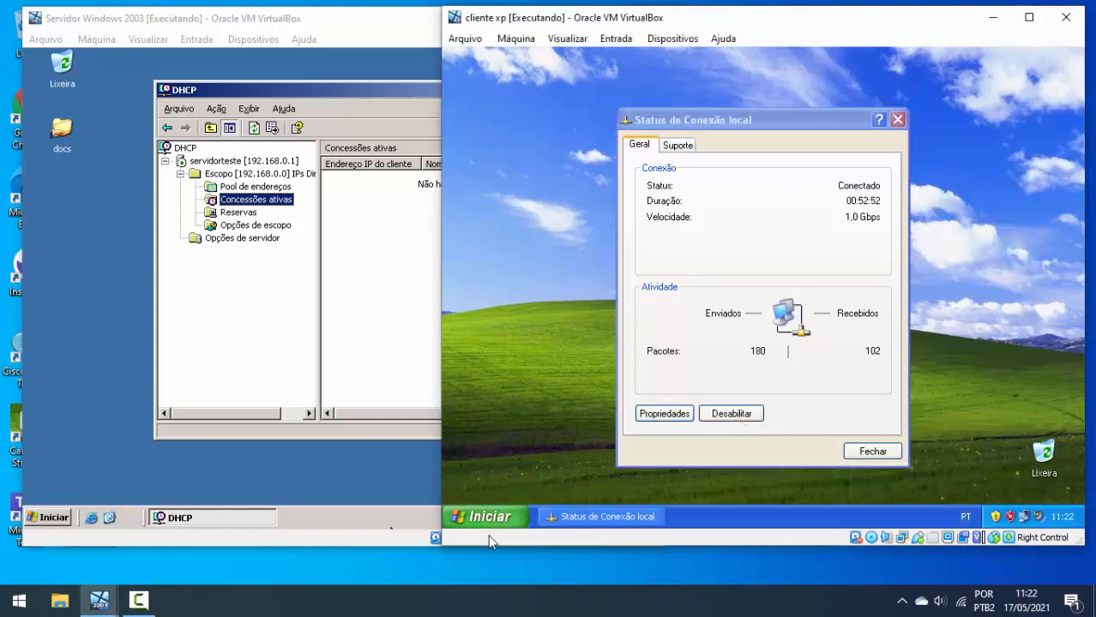
Open a command prompt on the XP client and run ipconfig to check its assigned address
click(515, 519)
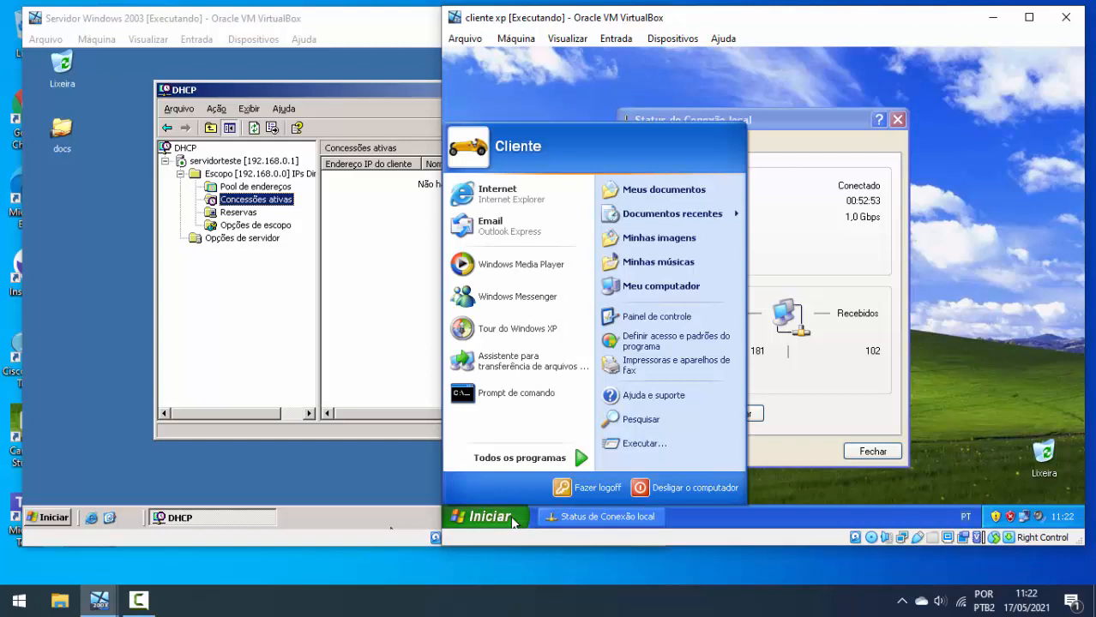
click(527, 396)
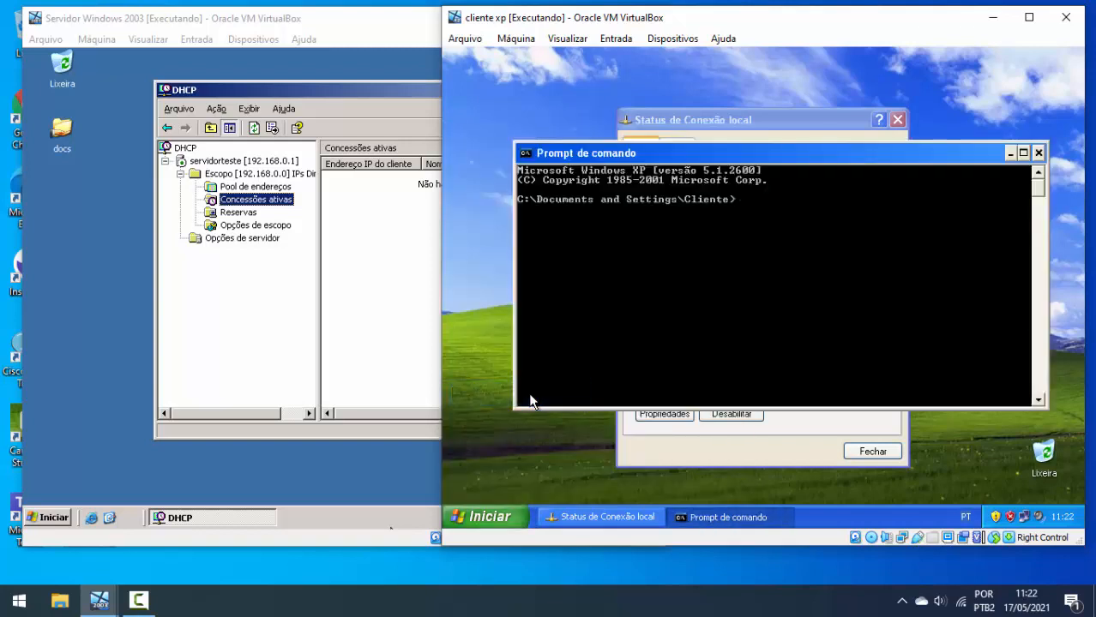
text(ipconfig)
key(Return)
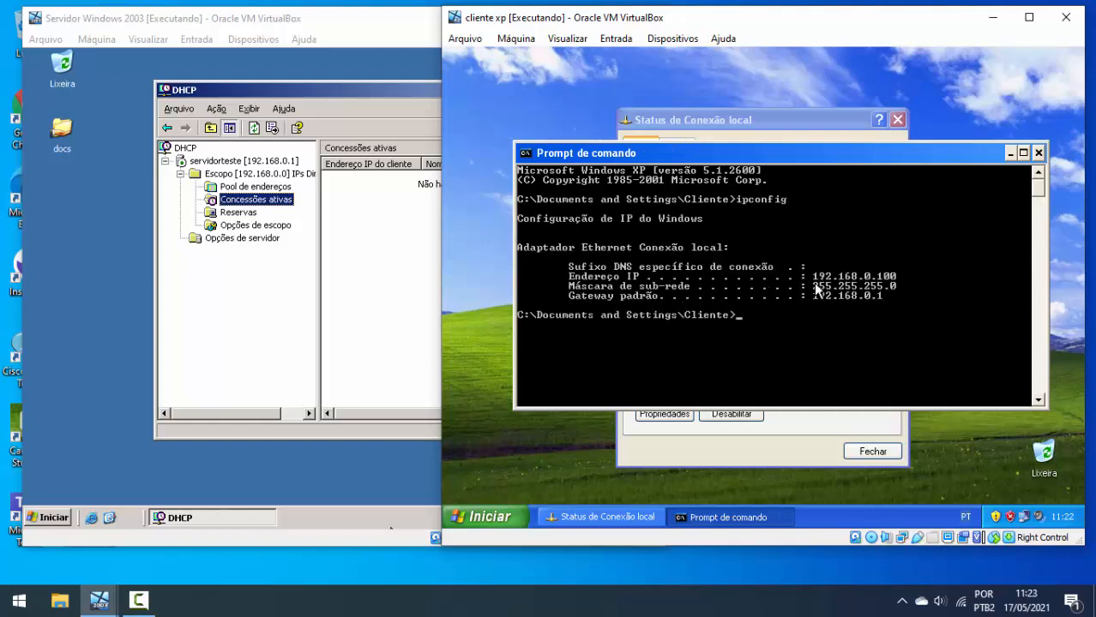
Switch to the Windows 2003 server and refresh the scope's active leases, dismissing the chat notification
click(339, 221)
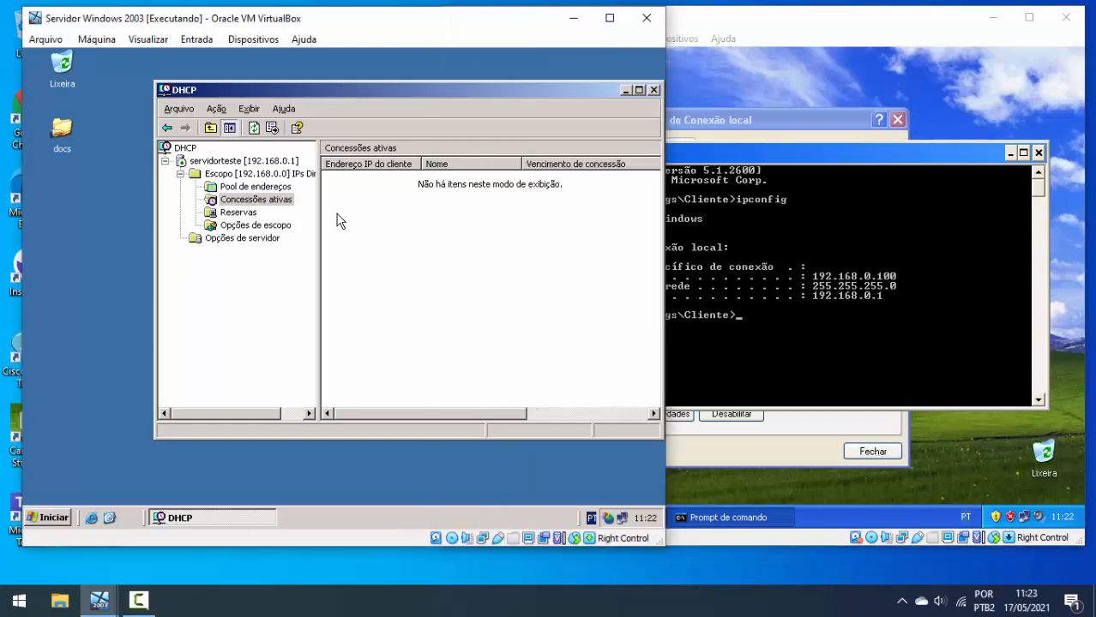
click(276, 203)
click(504, 254)
click(254, 128)
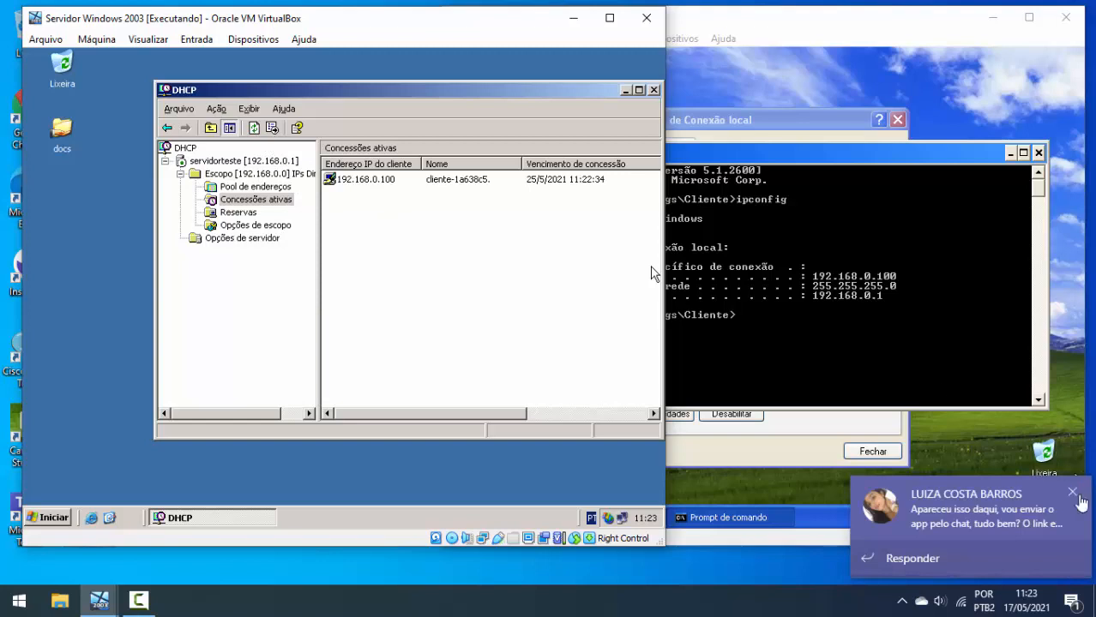
click(1075, 495)
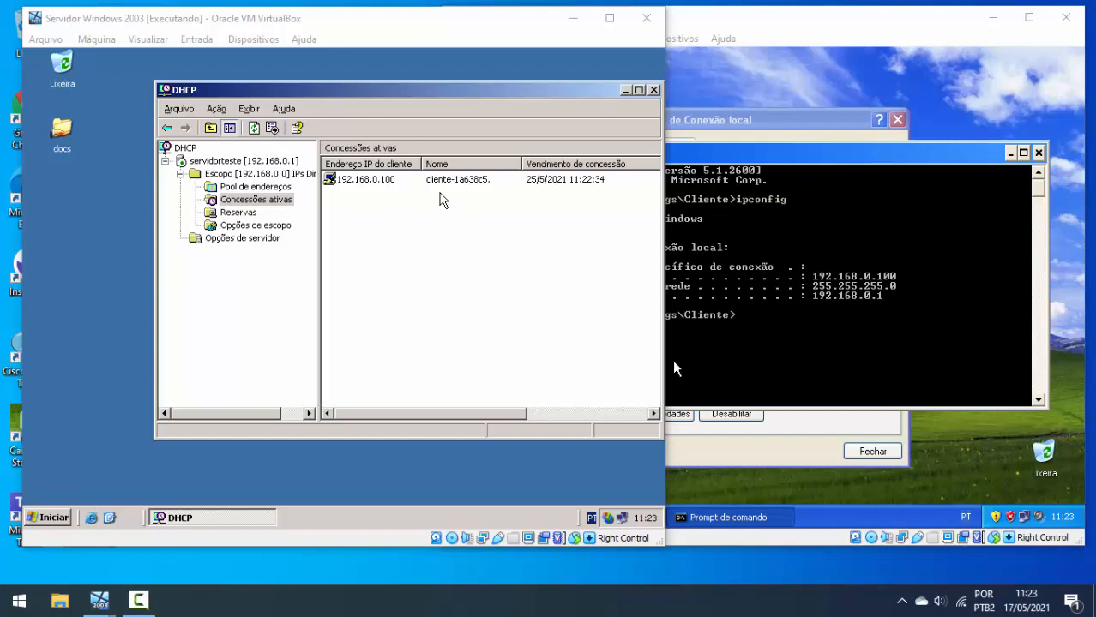
Compare the server's active lease entry with the IP configuration shown in the client's command prompt
click(948, 454)
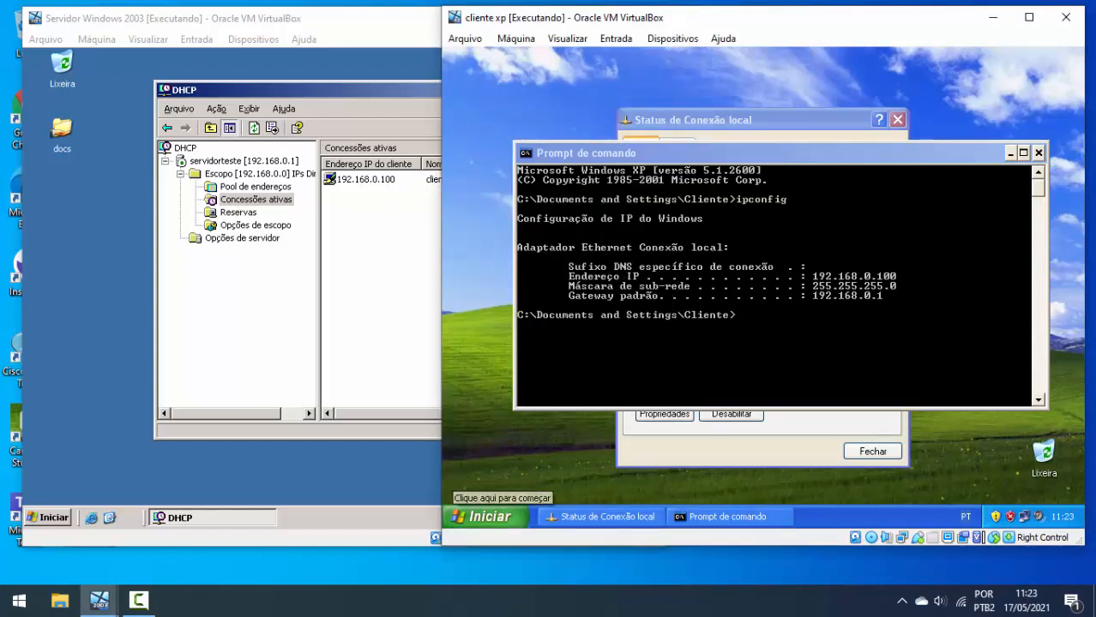
click(403, 333)
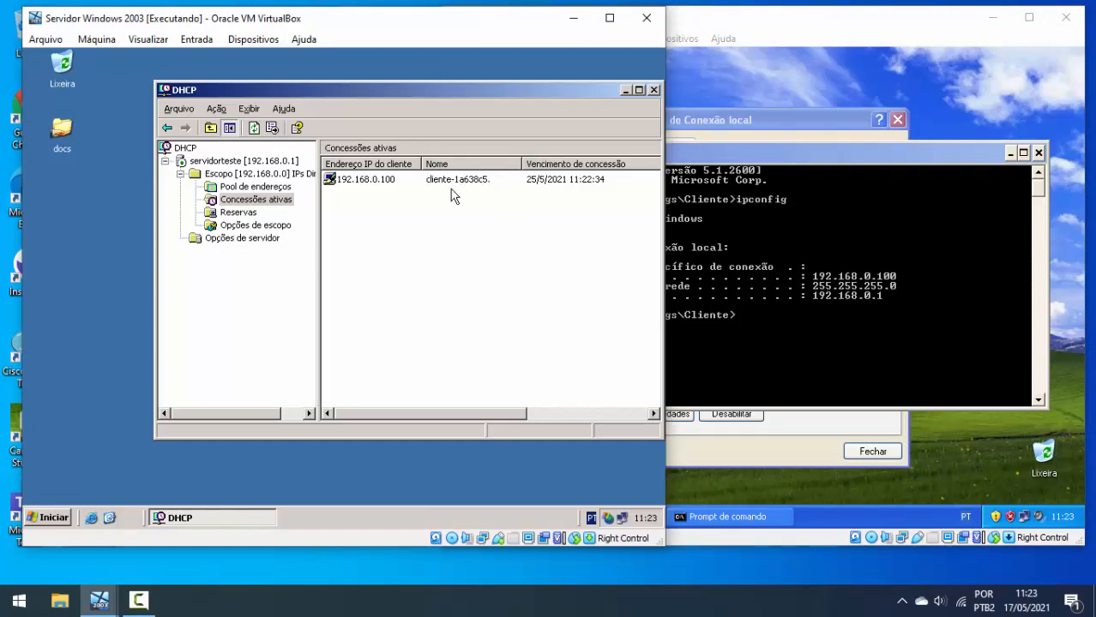
click(379, 183)
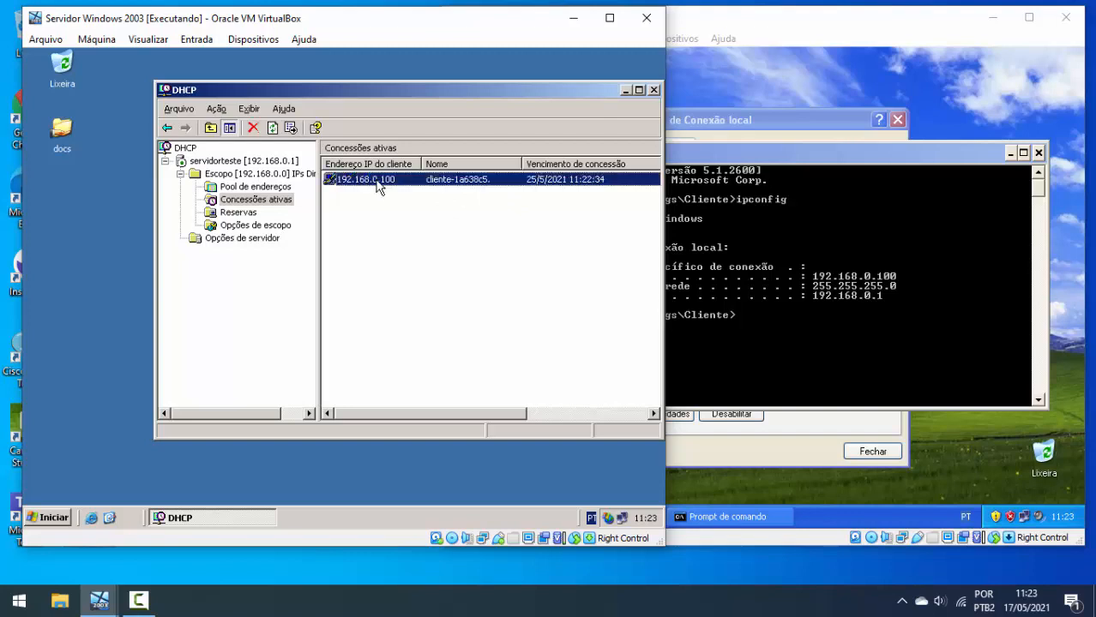
click(932, 363)
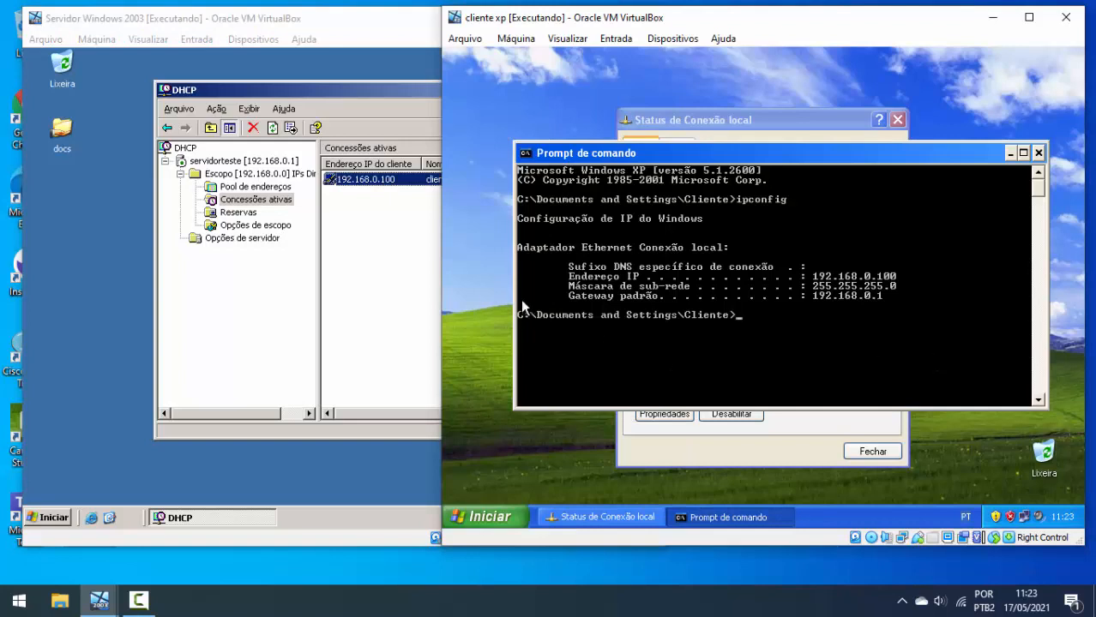
Show the scope's Reservas section on the server and read its description, dismissing the chat notification
click(239, 211)
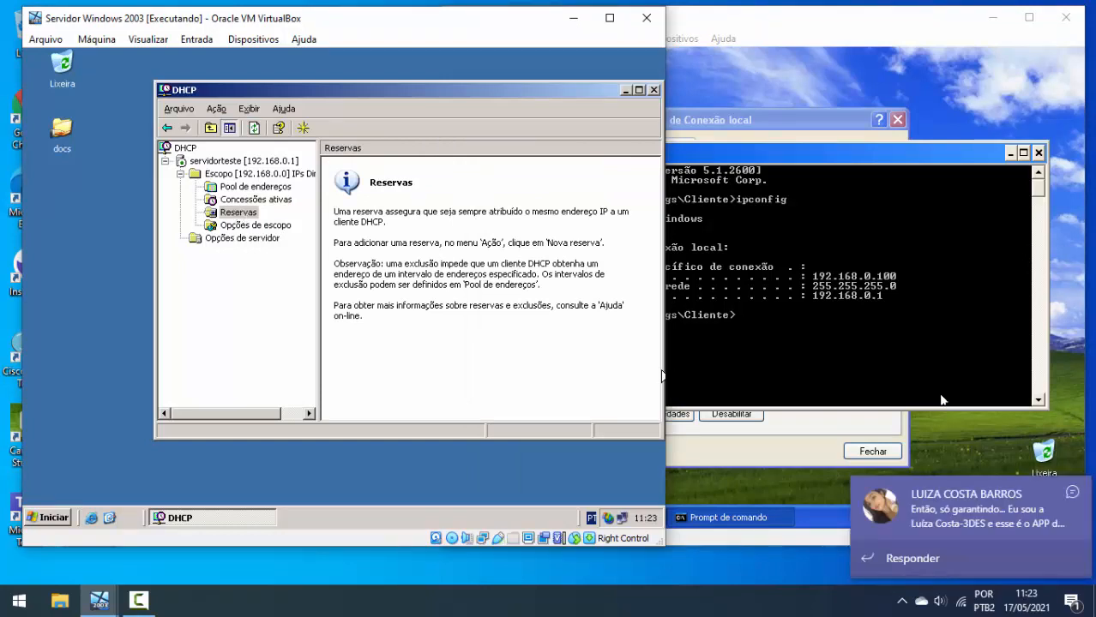
click(1074, 492)
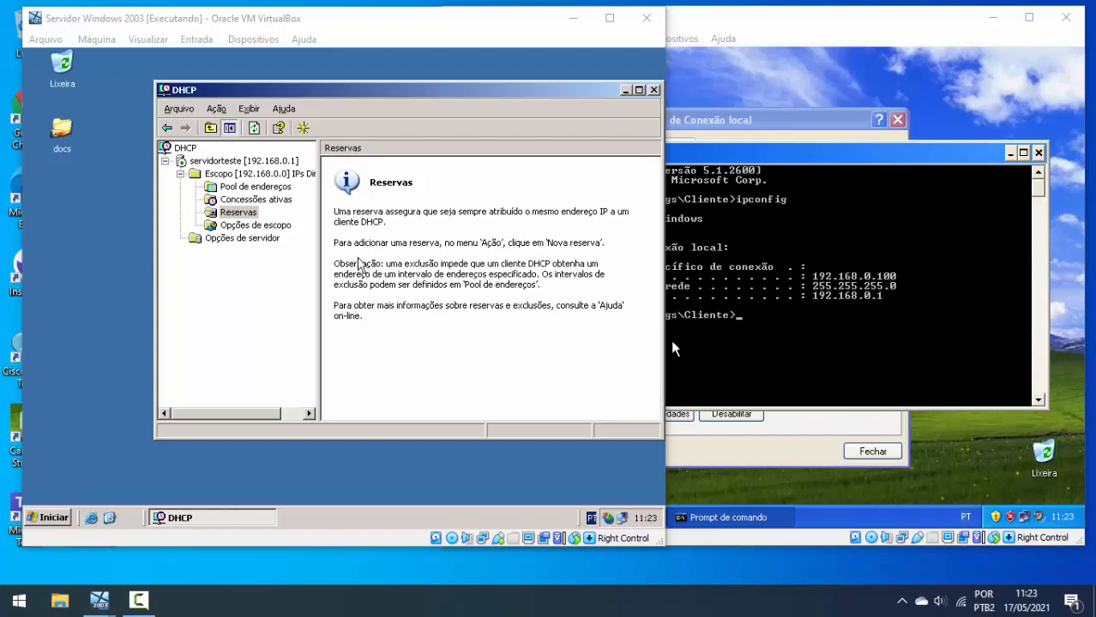
click(969, 493)
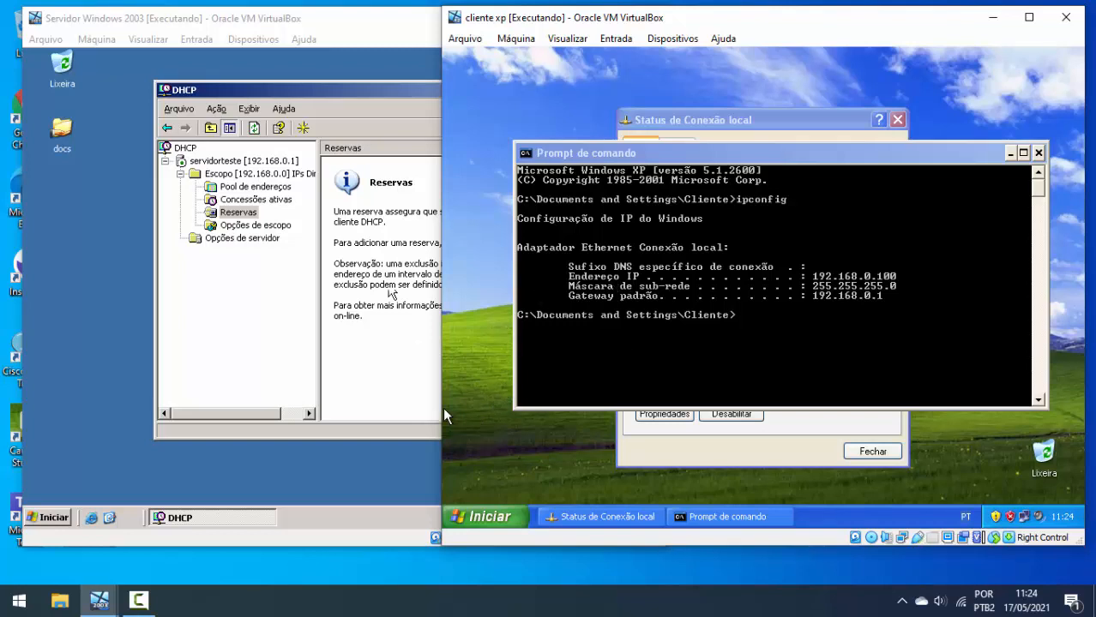
Start a new reservation in the scope with the name xp and the IP address 192.168.0.120
click(383, 28)
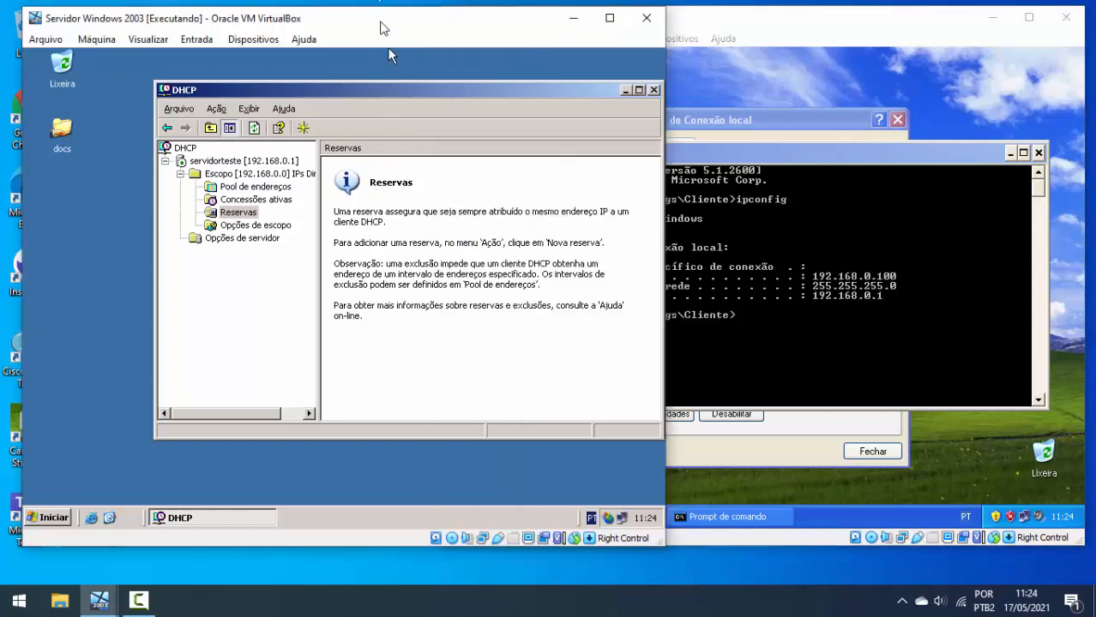
drag(345, 92, 271, 82)
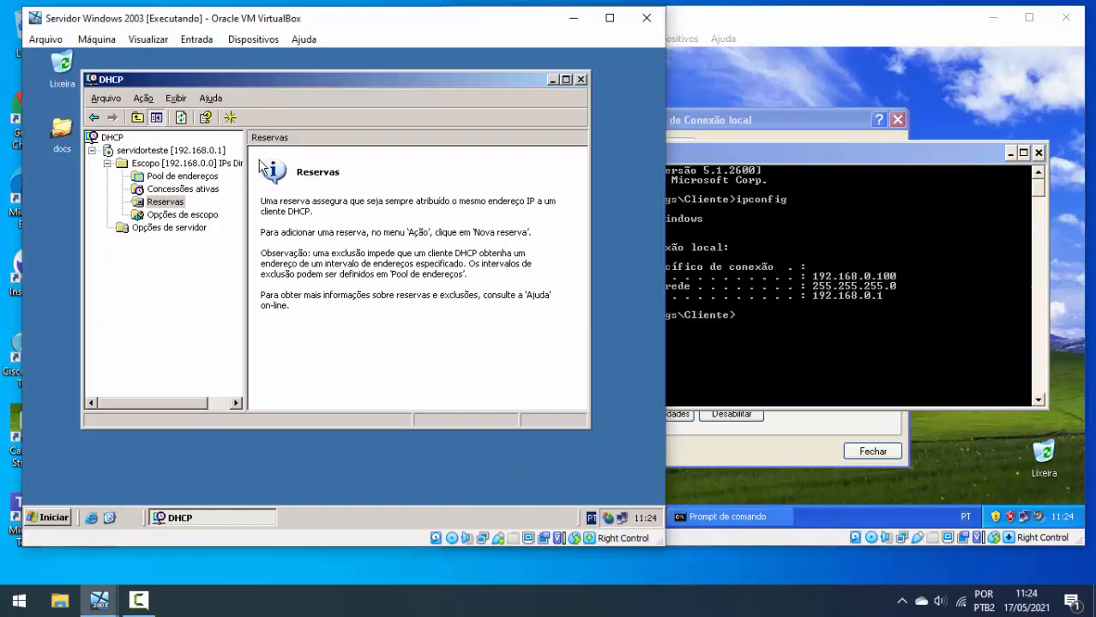
right_click(164, 203)
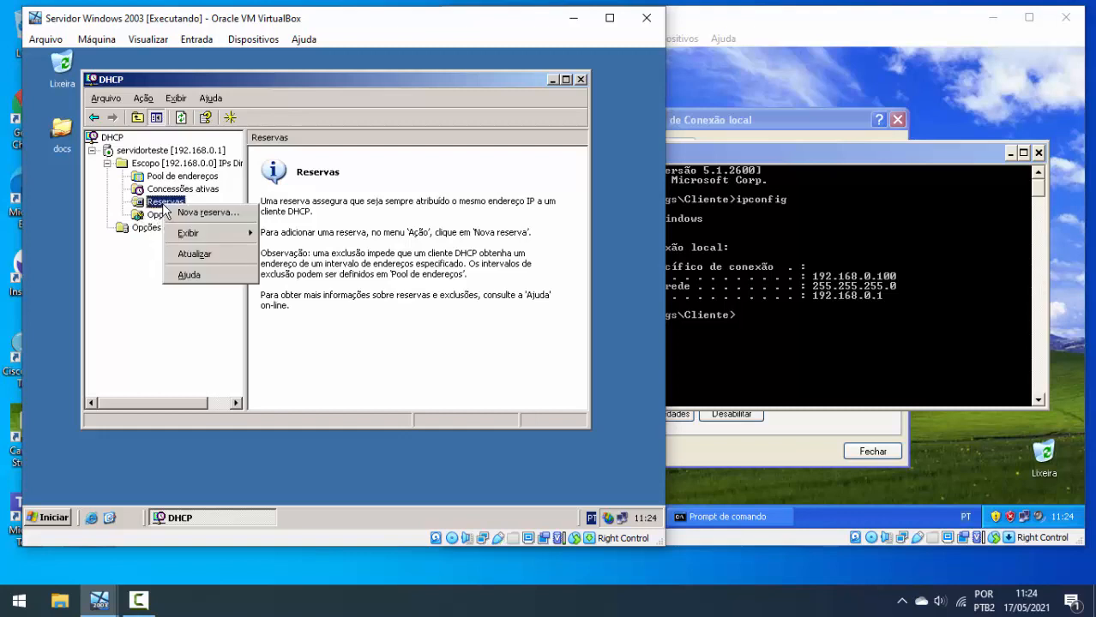
click(209, 214)
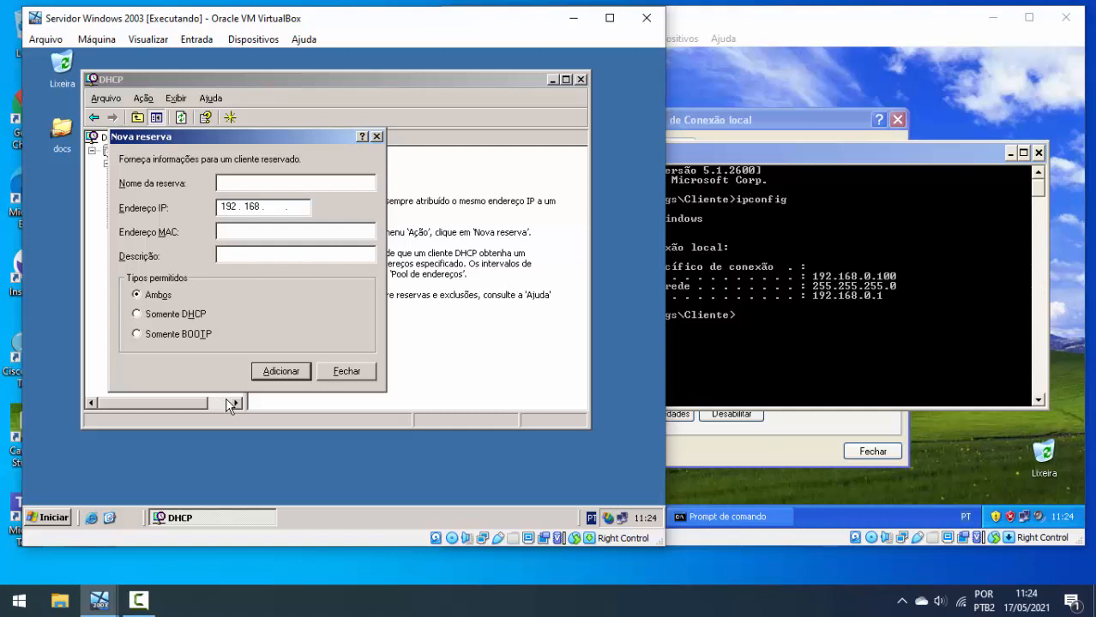
text(xp)
click(275, 207)
text(0 . 120)
click(359, 232)
Run ipconfig/all in the XP client's command prompt and locate the network adapter's physical address
click(743, 360)
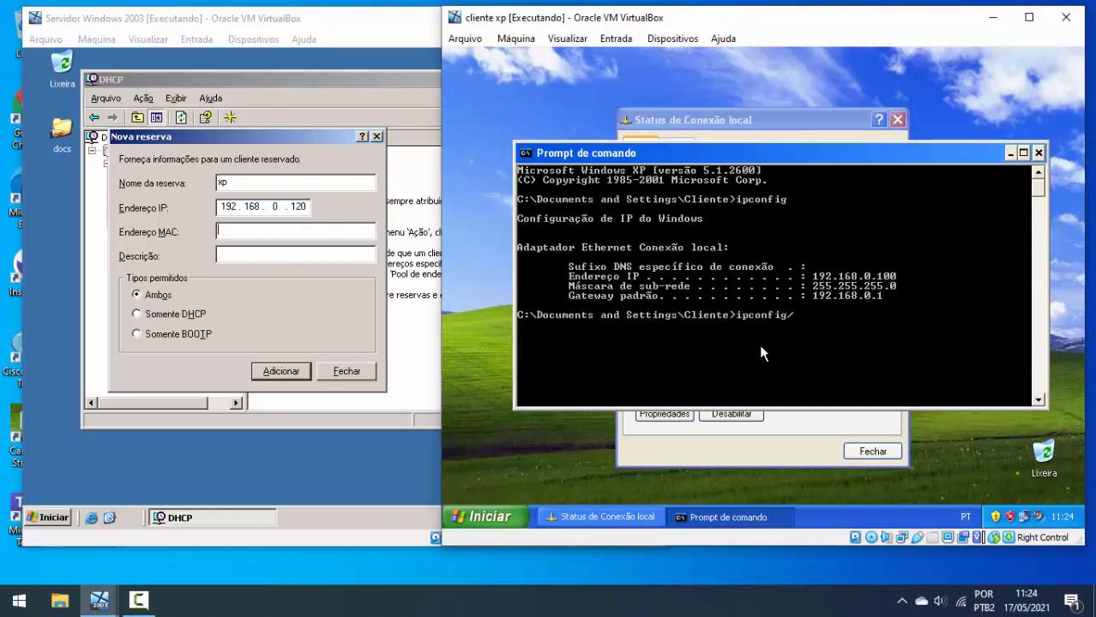
text(/al)
text(l)
key(Return)
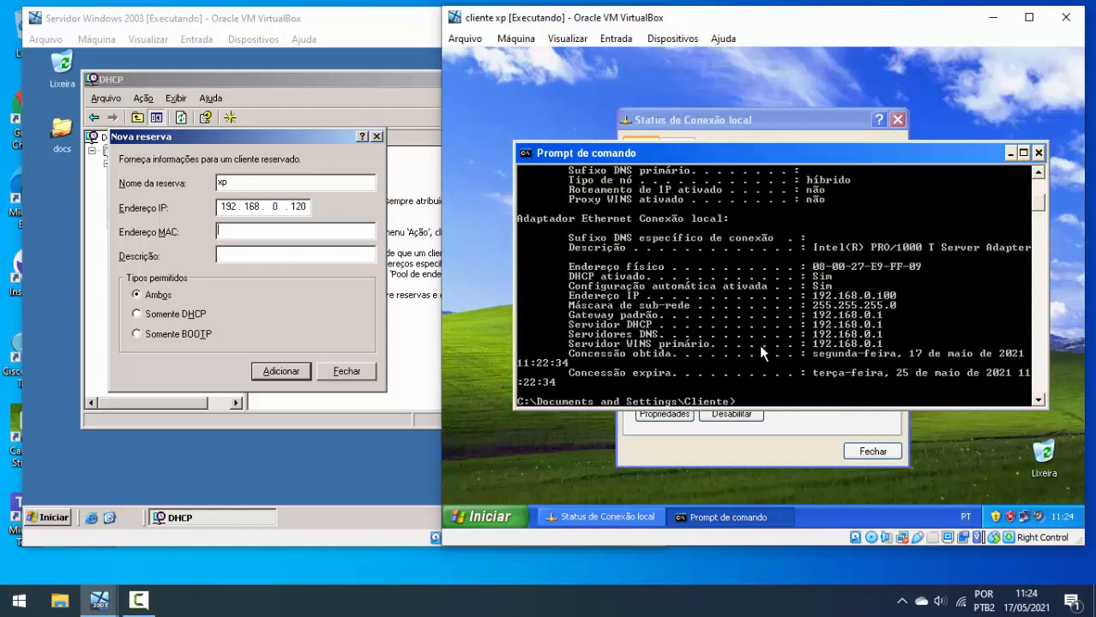
scroll(849, 324, up, 2)
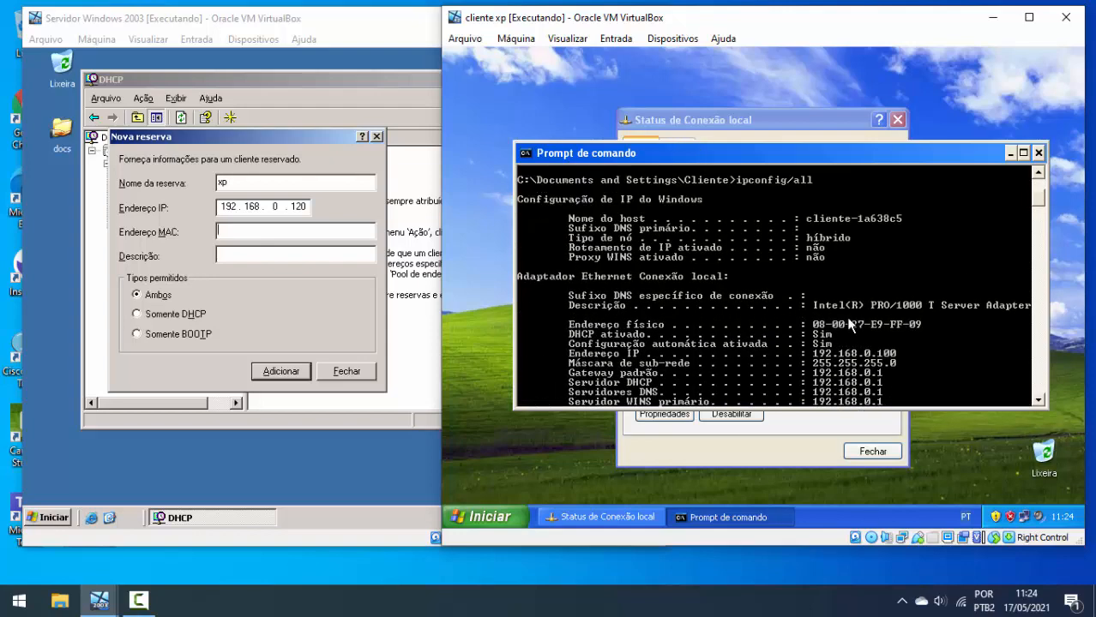
scroll(848, 324, up, 4)
scroll(848, 318, down, 7)
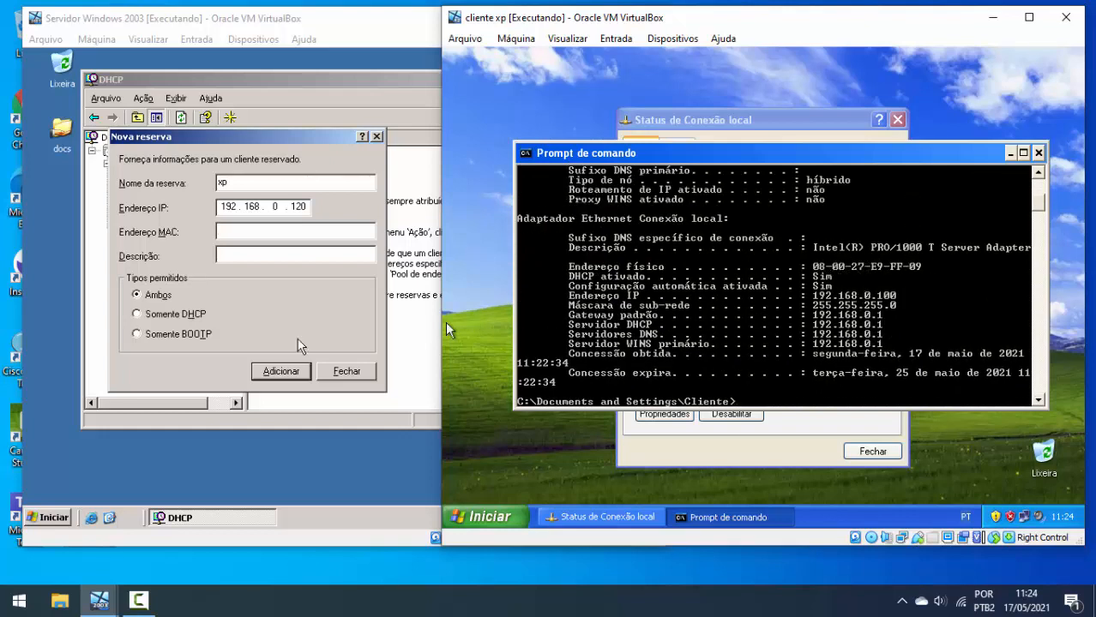
Enter the client's MAC address 08-00-27-e9-ff-09 in the xp reservation, add the reservation and close the dialog
click(253, 231)
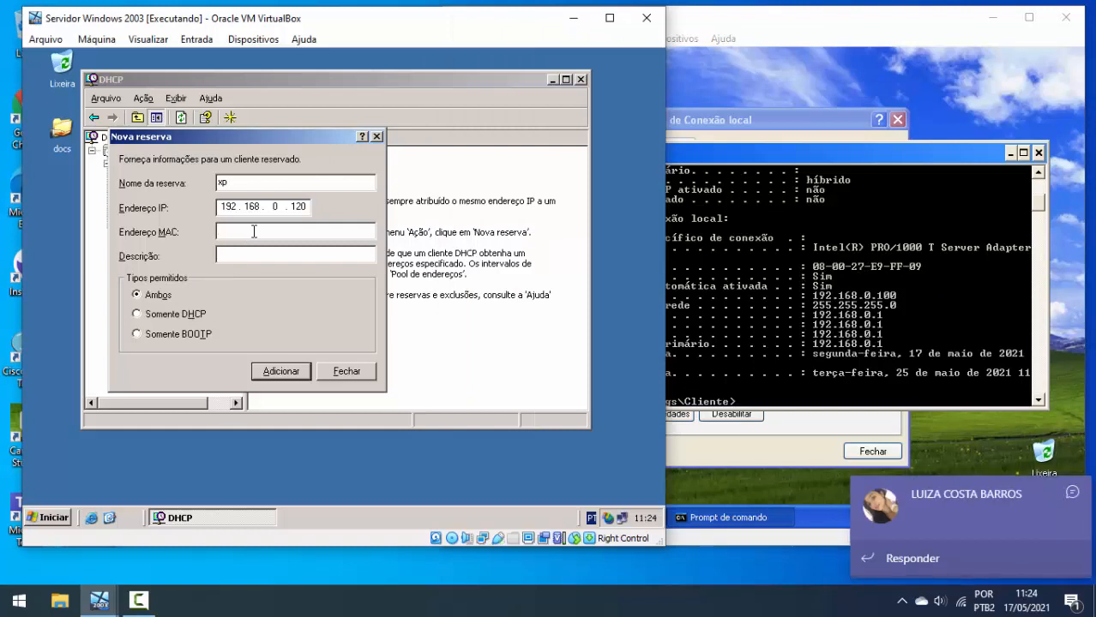
click(1073, 495)
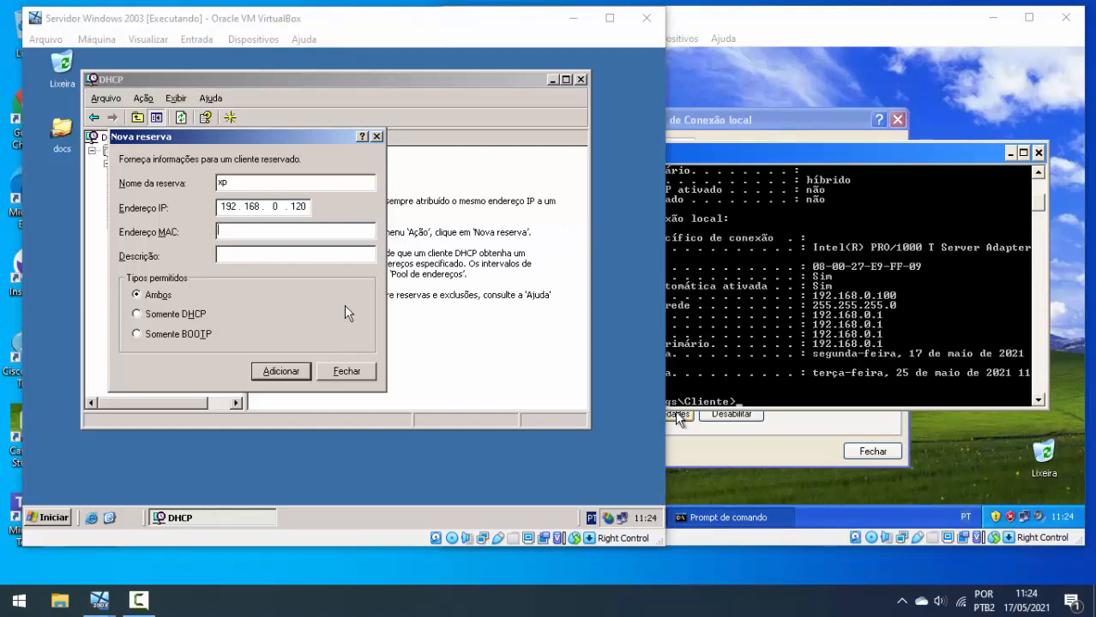
click(251, 224)
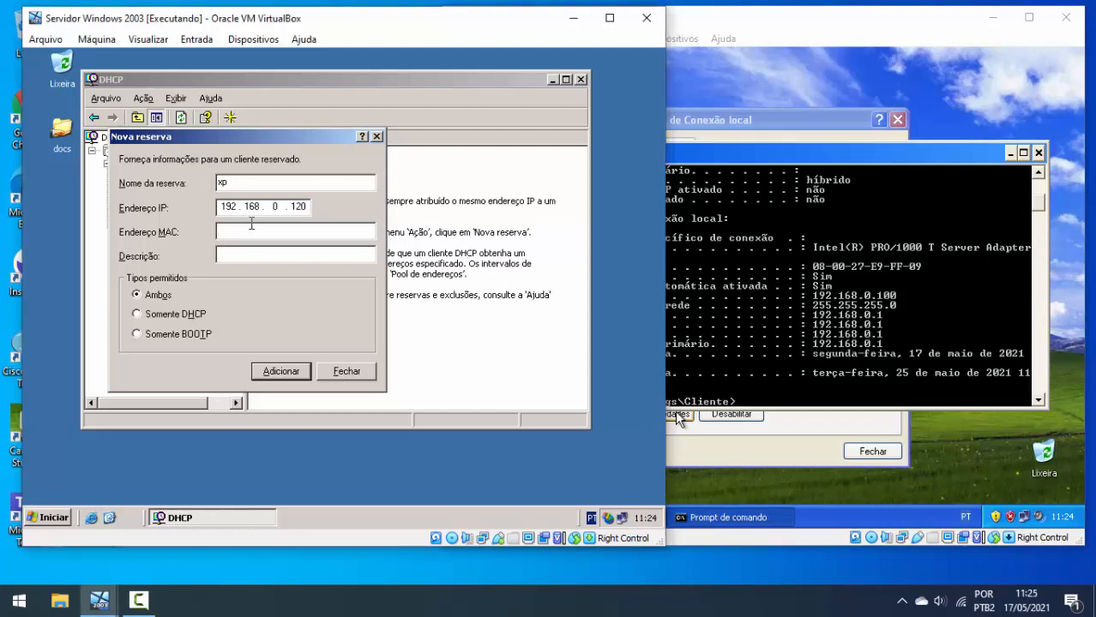
click(251, 232)
text(08-00-27-e9)
key(BackSpace)
key(BackSpace)
key(BackSpace)
text(-ff-09)
click(276, 377)
click(346, 372)
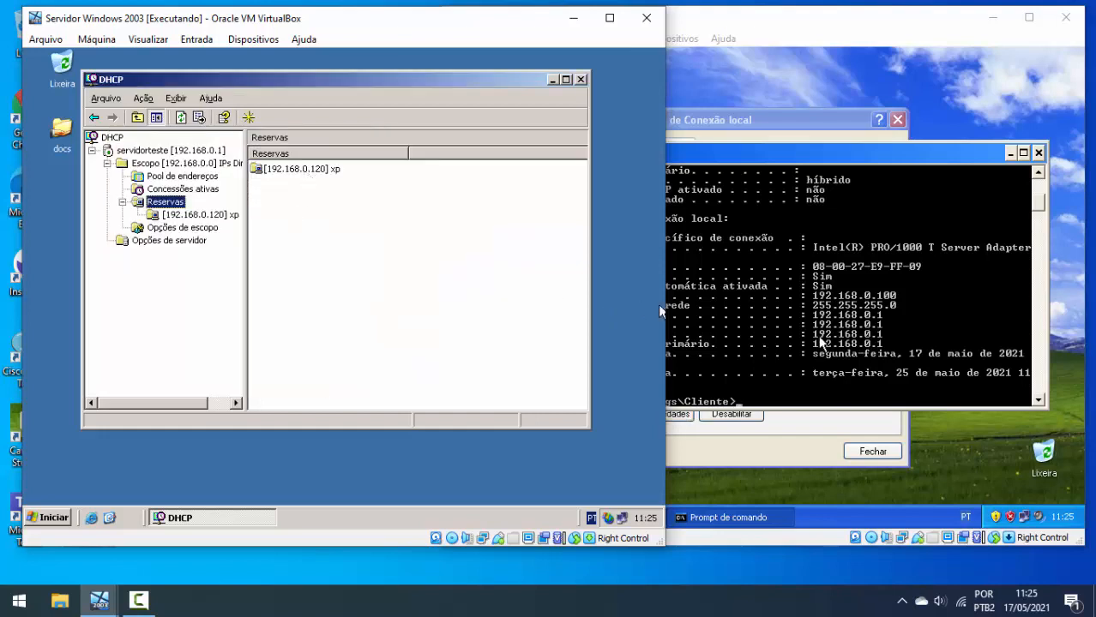
Run ipconfig in the XP client's command prompt to check its current IP address
click(829, 370)
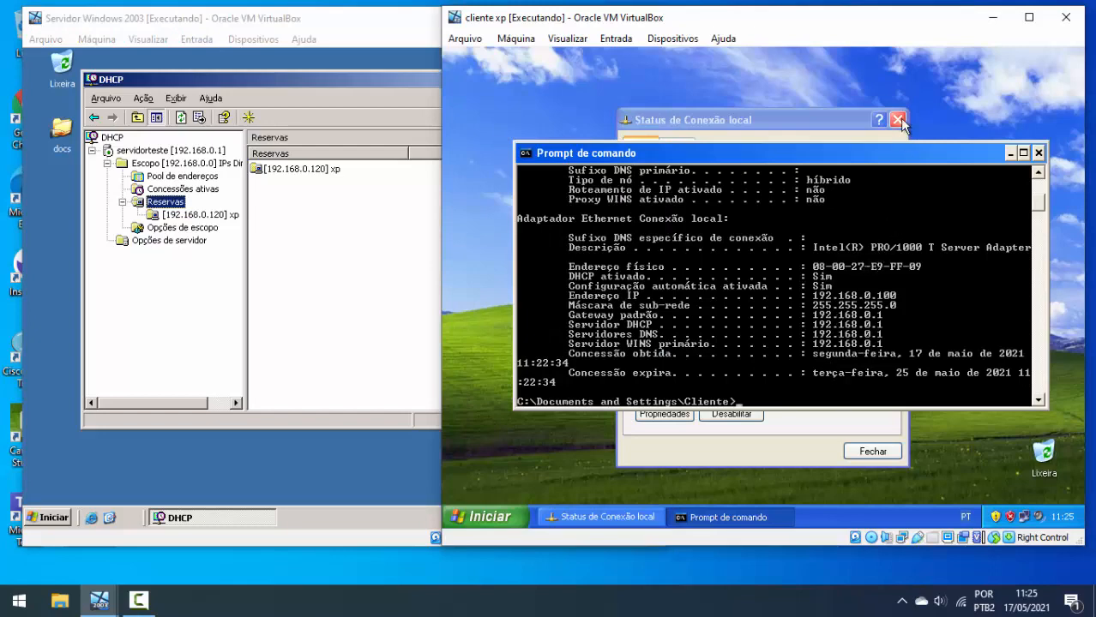
scroll(830, 329, up, 4)
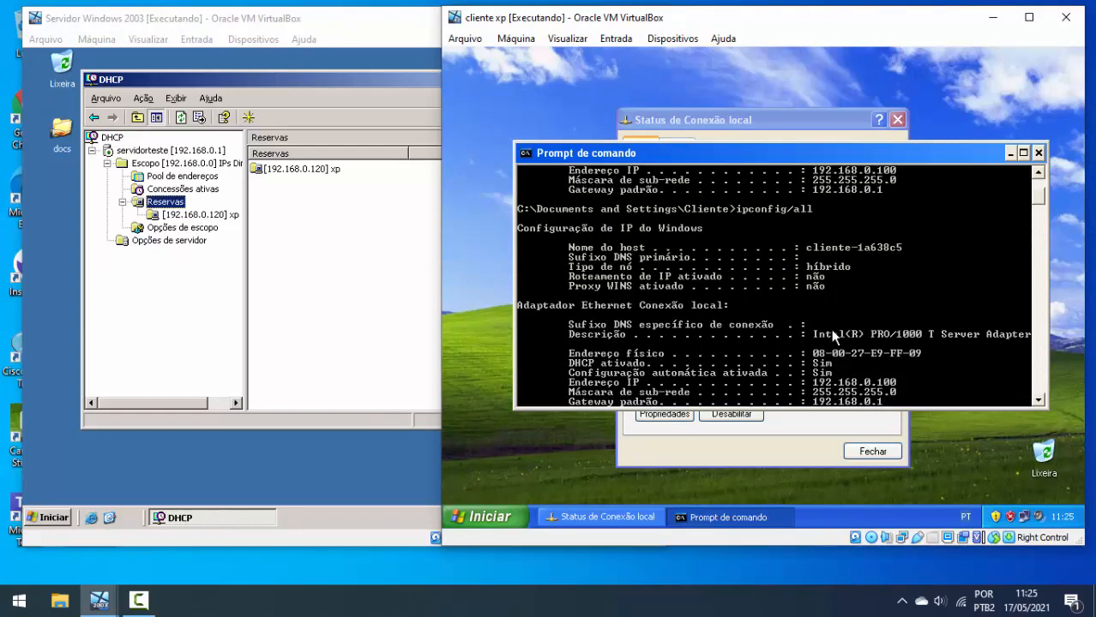
scroll(829, 314, down, 4)
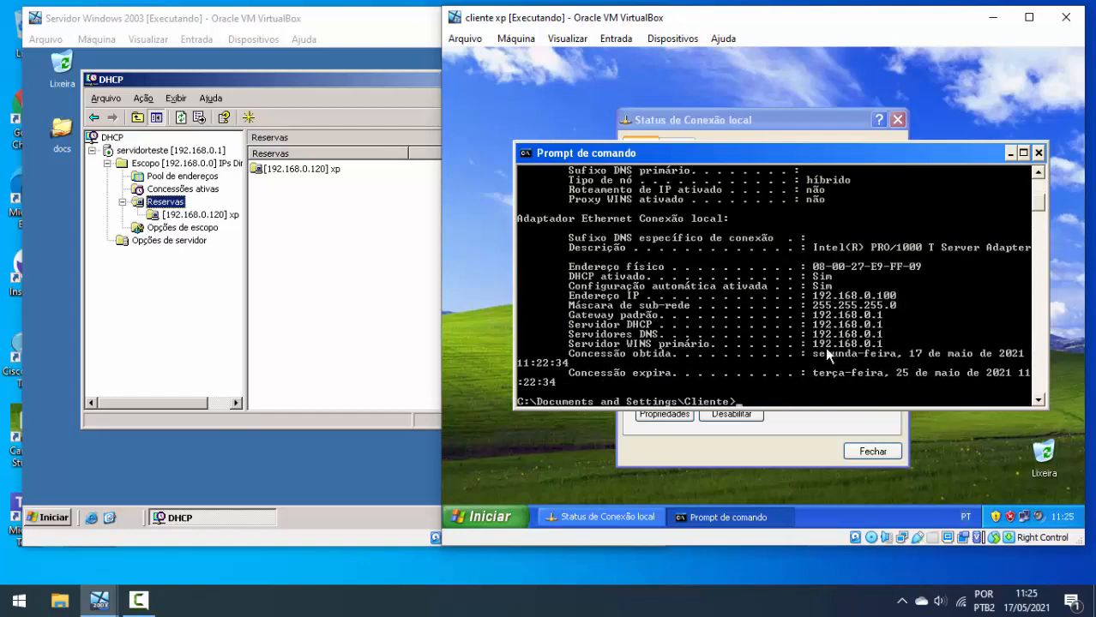
key(Up)
key(BackSpace)
key(BackSpace)
key(BackSpace)
key(BackSpace)
key(Return)
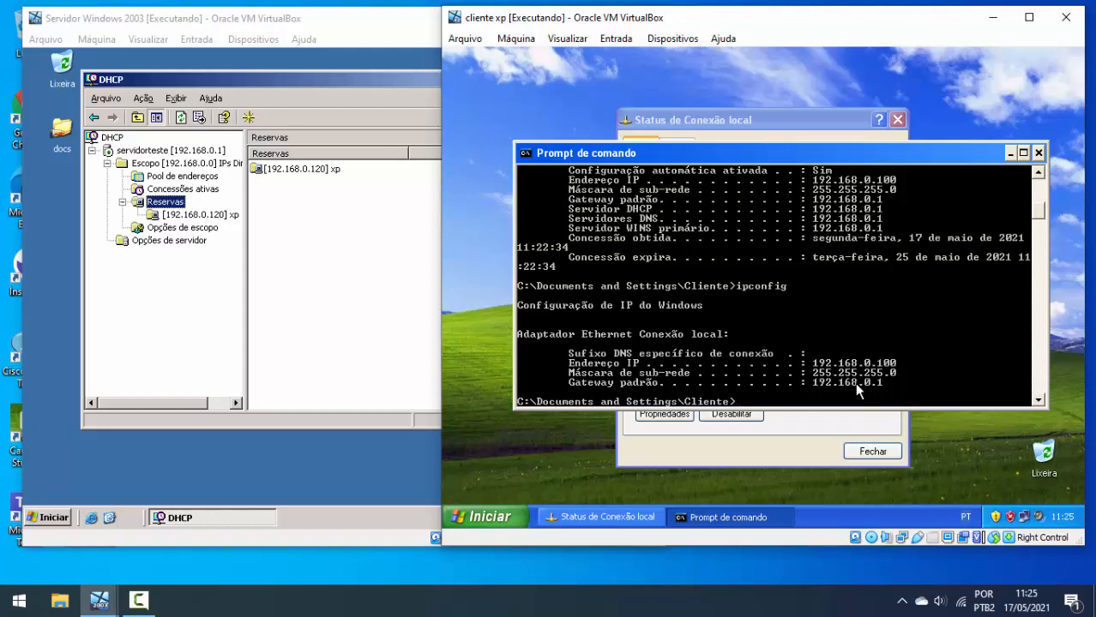
Release the XP client's IP address with ipconfig /release and request a new one with ipconfig /renew
text(ipconfig /release)
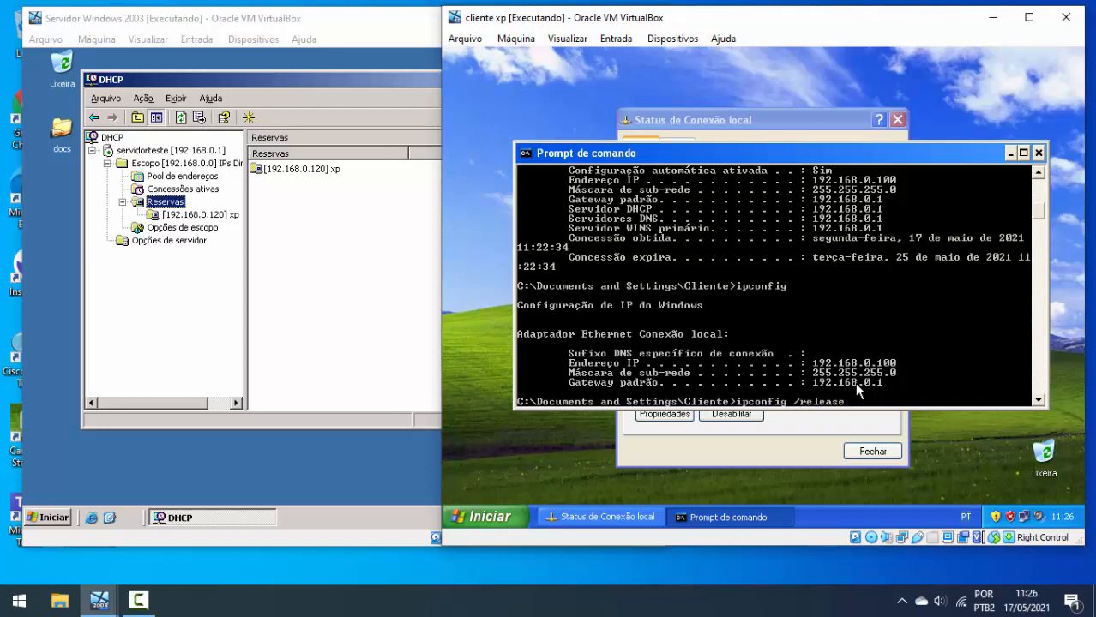
key(Return)
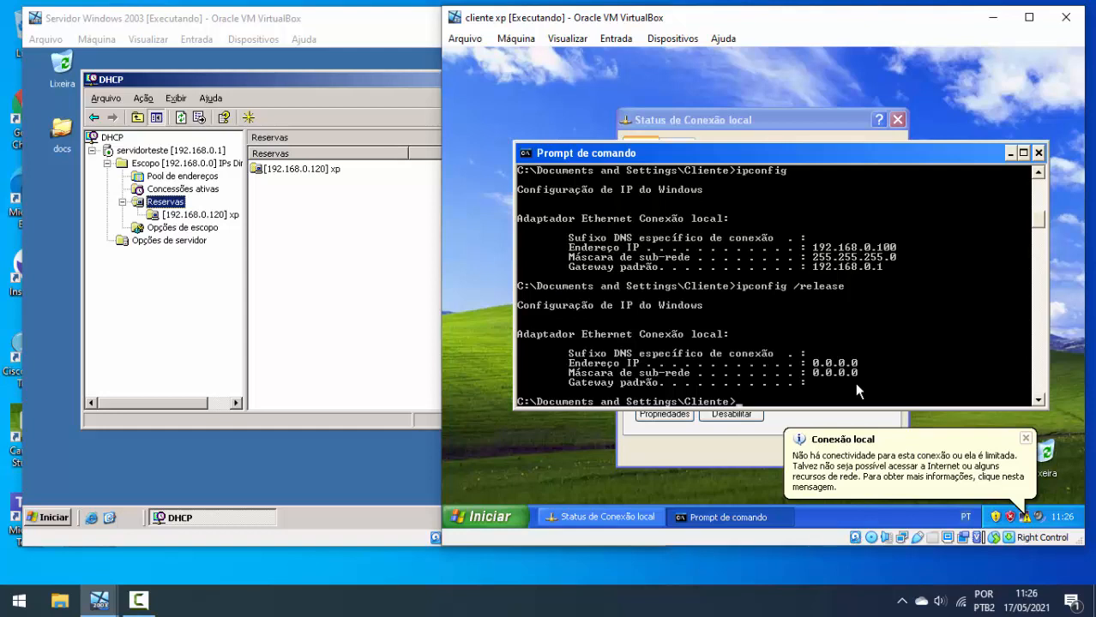
key(Up)
key(BackSpace)
key(BackSpace)
key(BackSpace)
key(BackSpace)
key(BackSpace)
text(new)
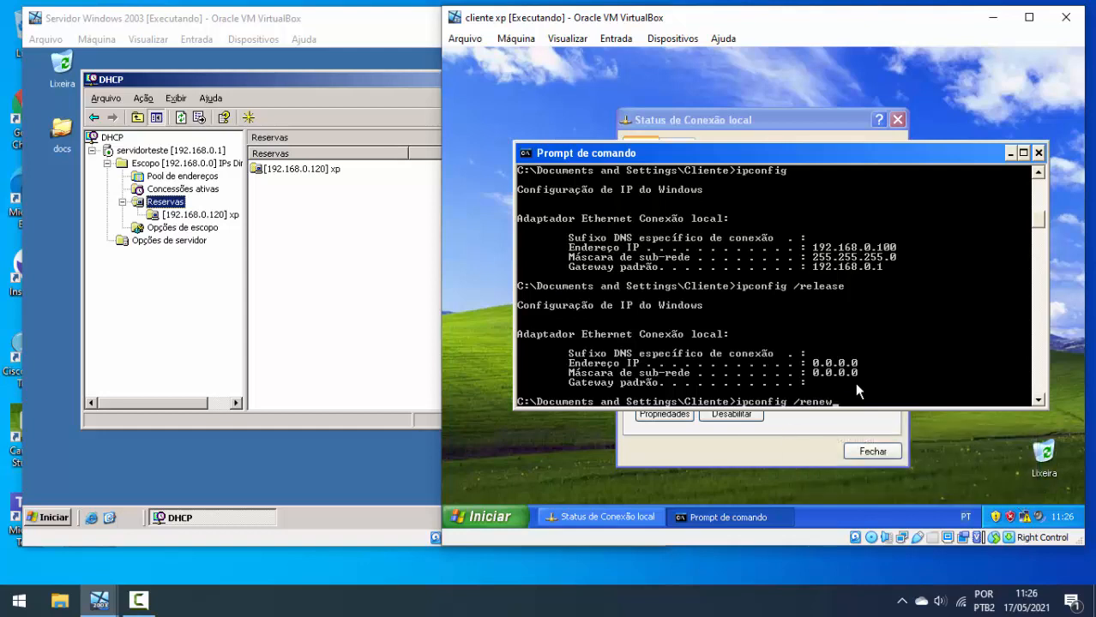
key(Return)
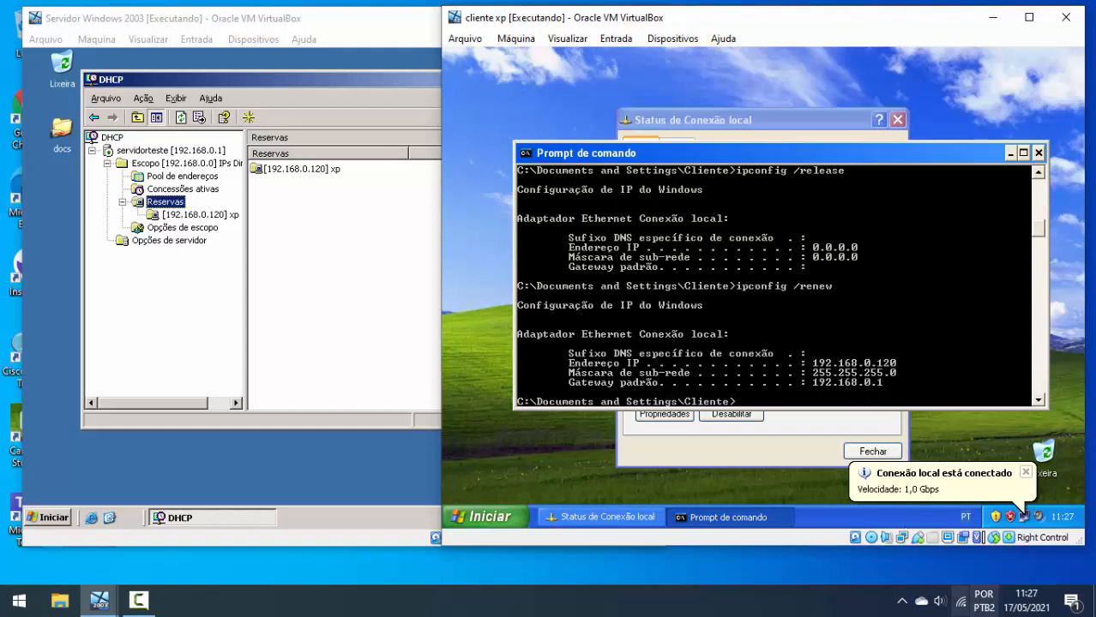
click(139, 600)
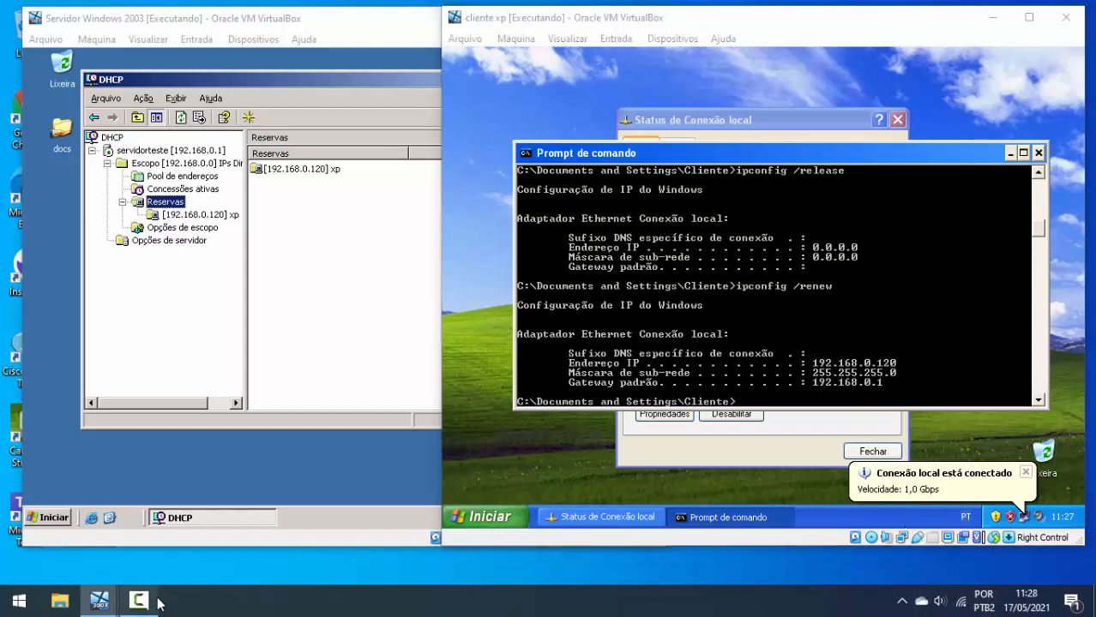